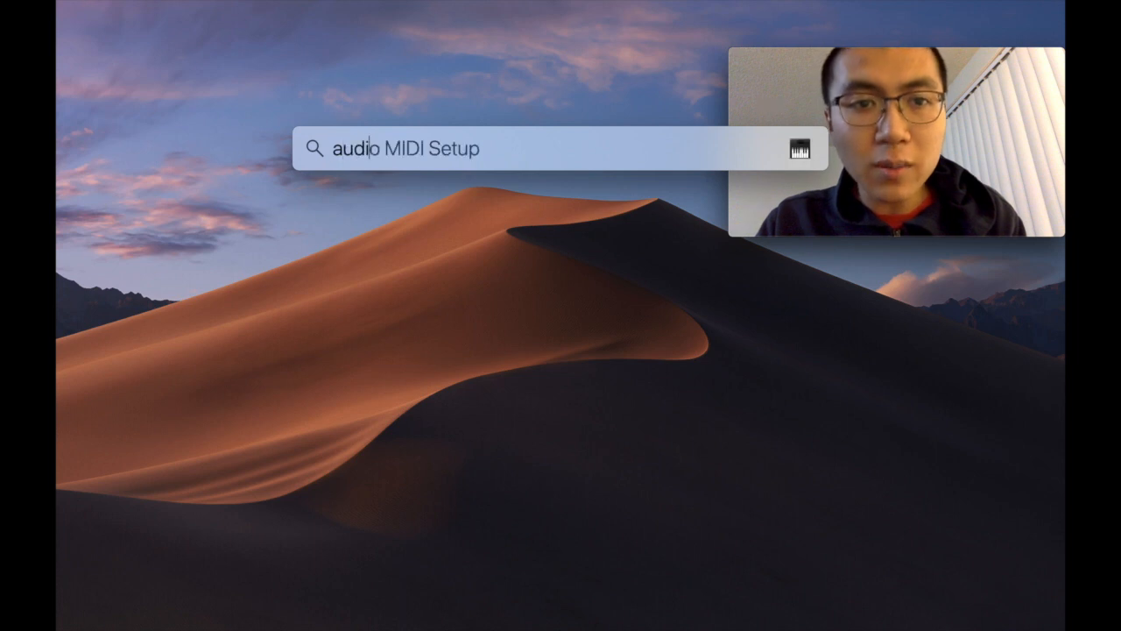
# Step: Open Audio MIDI Setup, view the Built-in Microphone, Built-in Output and BlackHole 16ch devices, and reposition the Audio Devices window
pyautogui.press('Return')
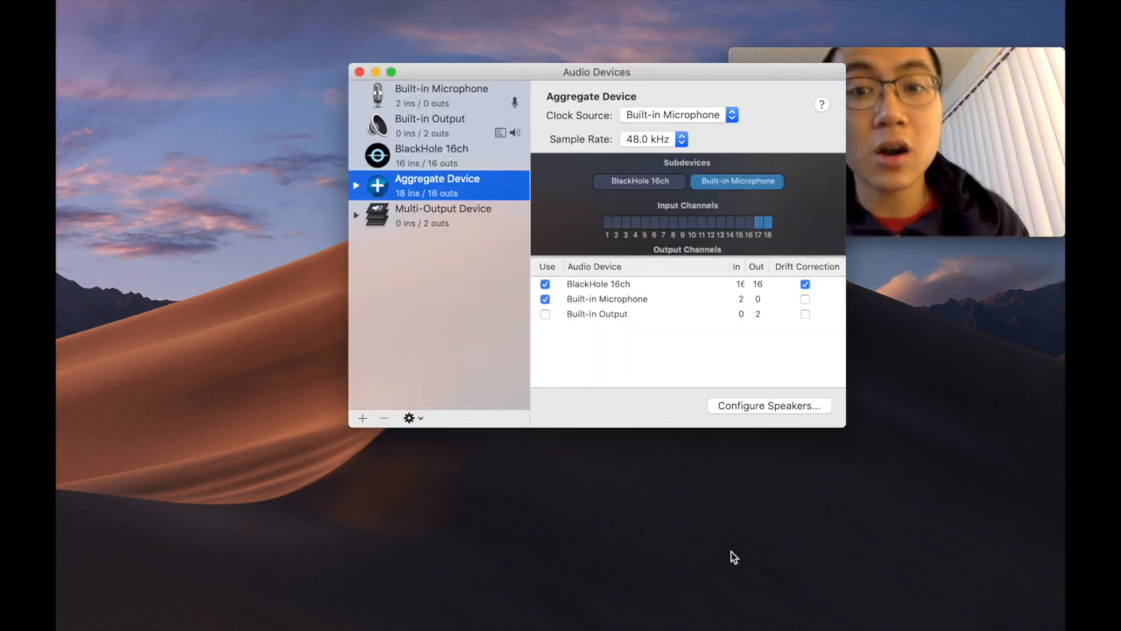
pyautogui.click(426, 98)
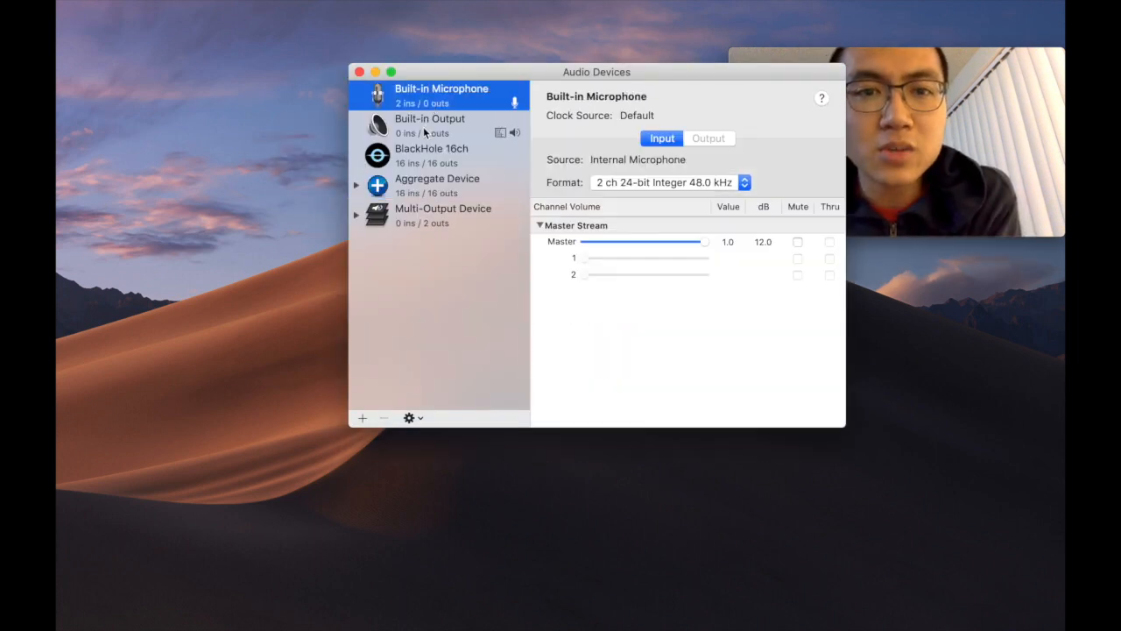
pyautogui.click(427, 120)
pyautogui.click(434, 163)
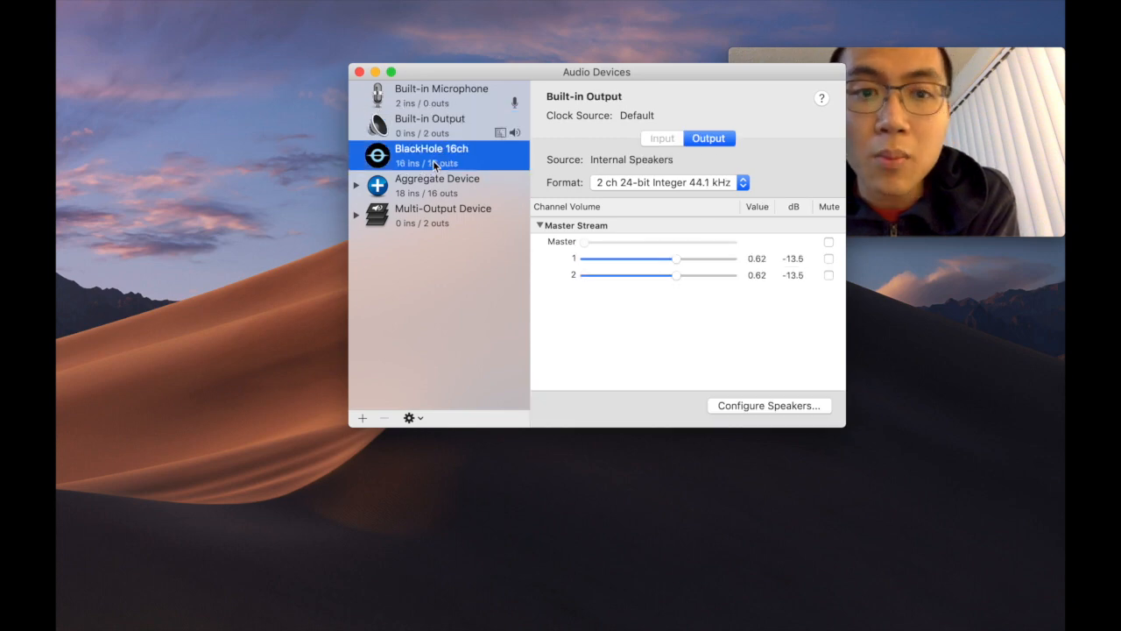
pyautogui.moveTo(497, 70); pyautogui.dragTo(381, 63)
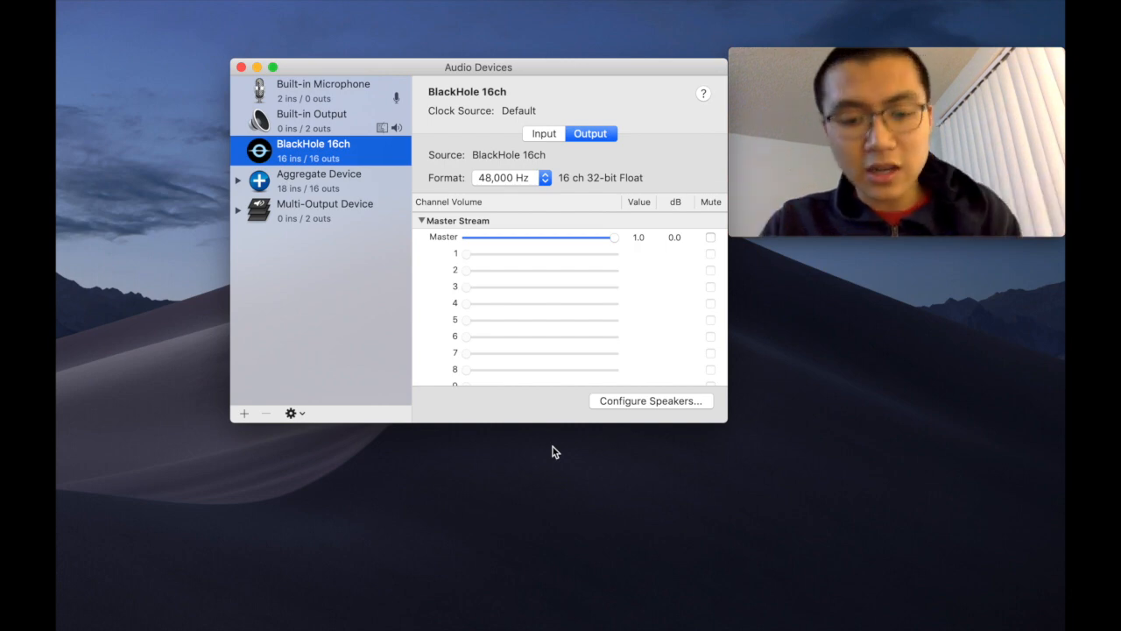
# Step: Switch to Chrome and examine the address and description of the ExistentialAudio/BlackHole repository on GitHub
pyautogui.press('super+space')
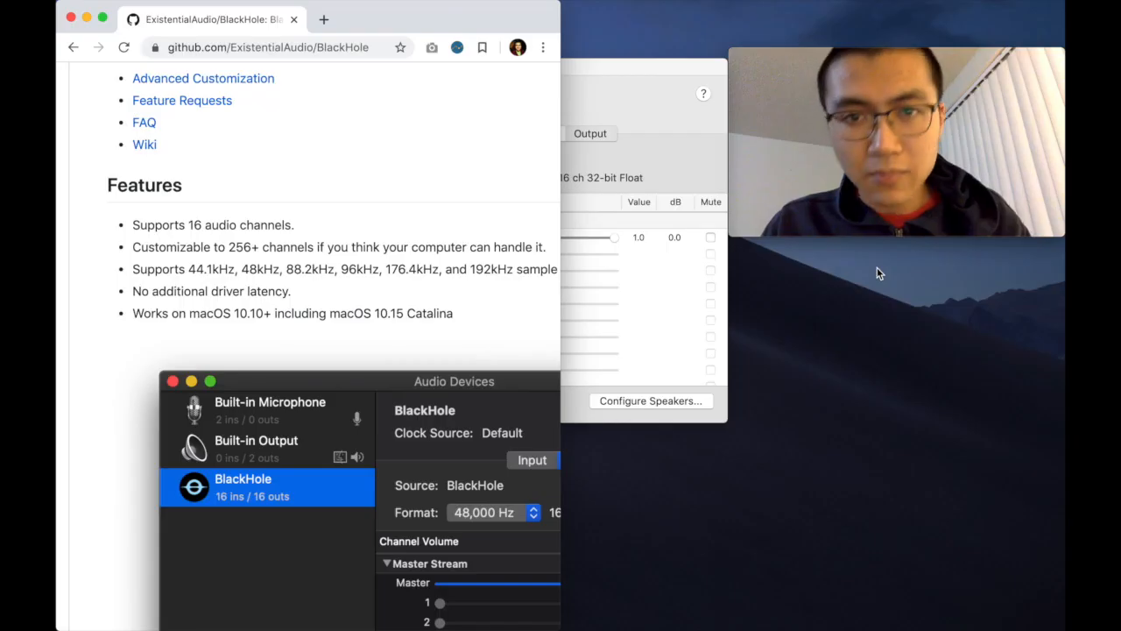
pyautogui.scroll(10, 480, 241)
pyautogui.scroll(5, 480, 241)
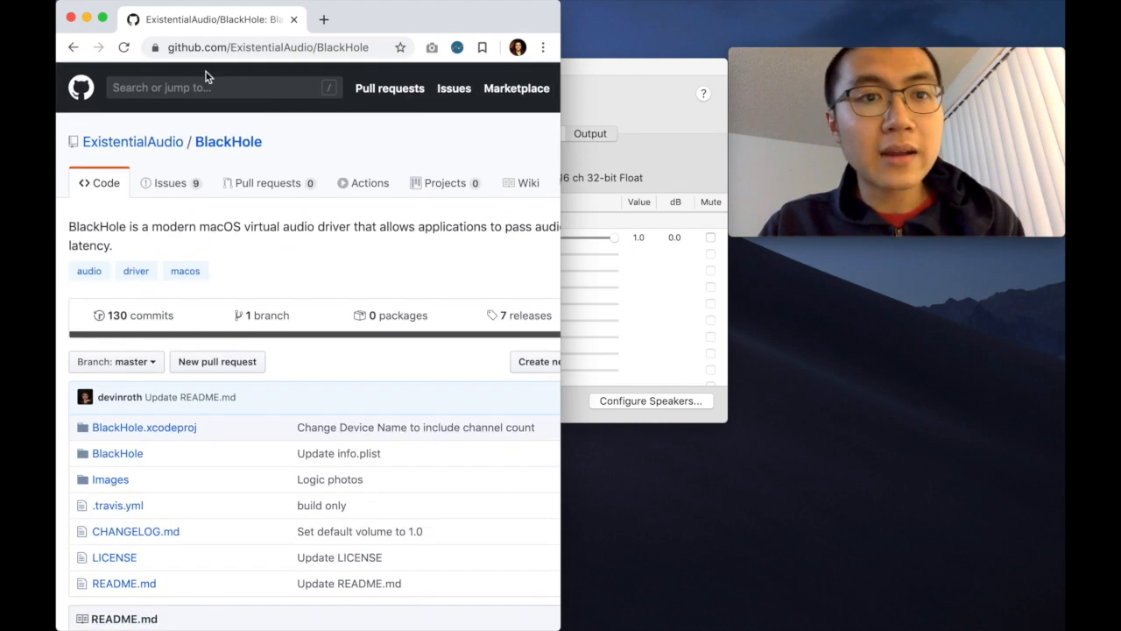
pyautogui.doubleClick(345, 47)
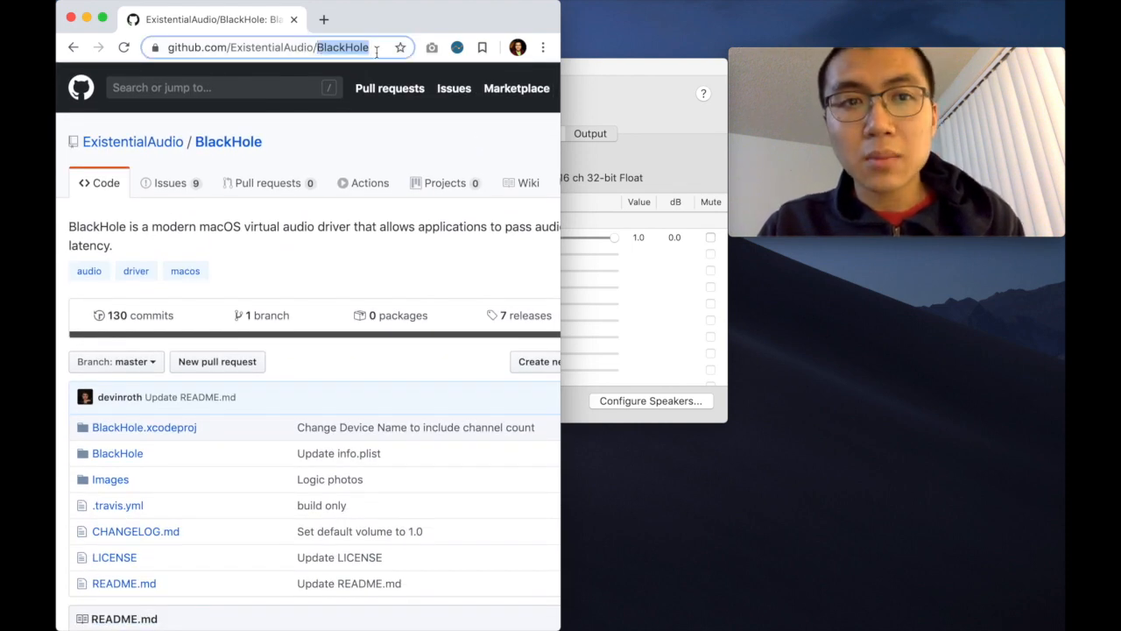
pyautogui.click(382, 245)
pyautogui.hscroll(3, 382, 239)
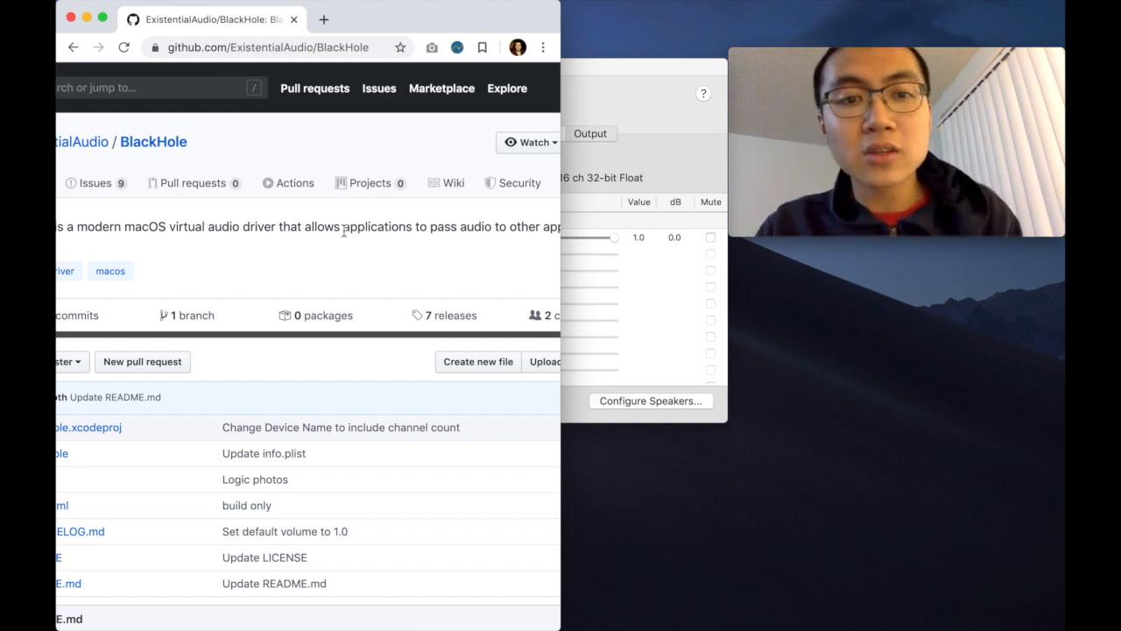
pyautogui.hscroll(5, 344, 230)
pyautogui.hscroll(-8, 345, 230)
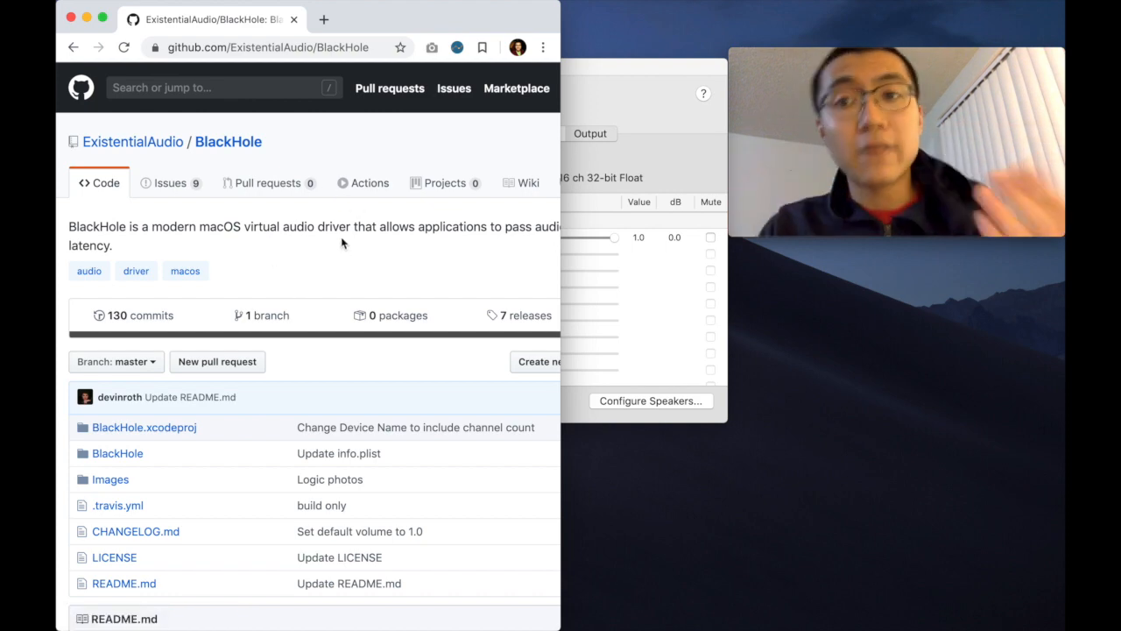
# Step: Search the web for soundflower in a new browser tab
pyautogui.click(324, 20)
pyautogui.write('soundflower')
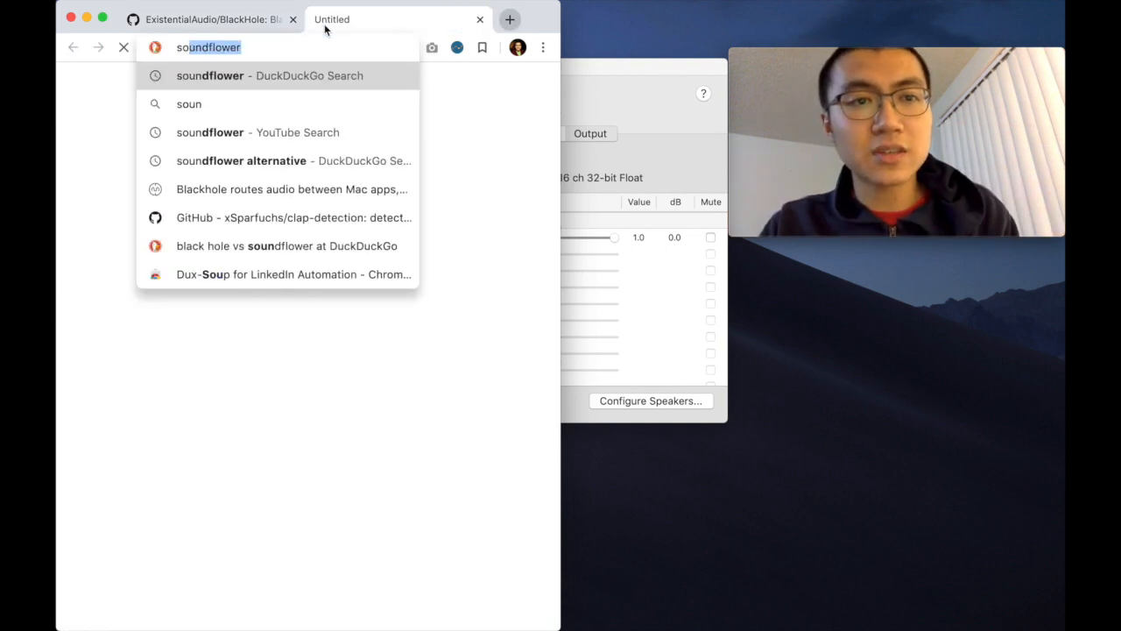
pyautogui.press('Return')
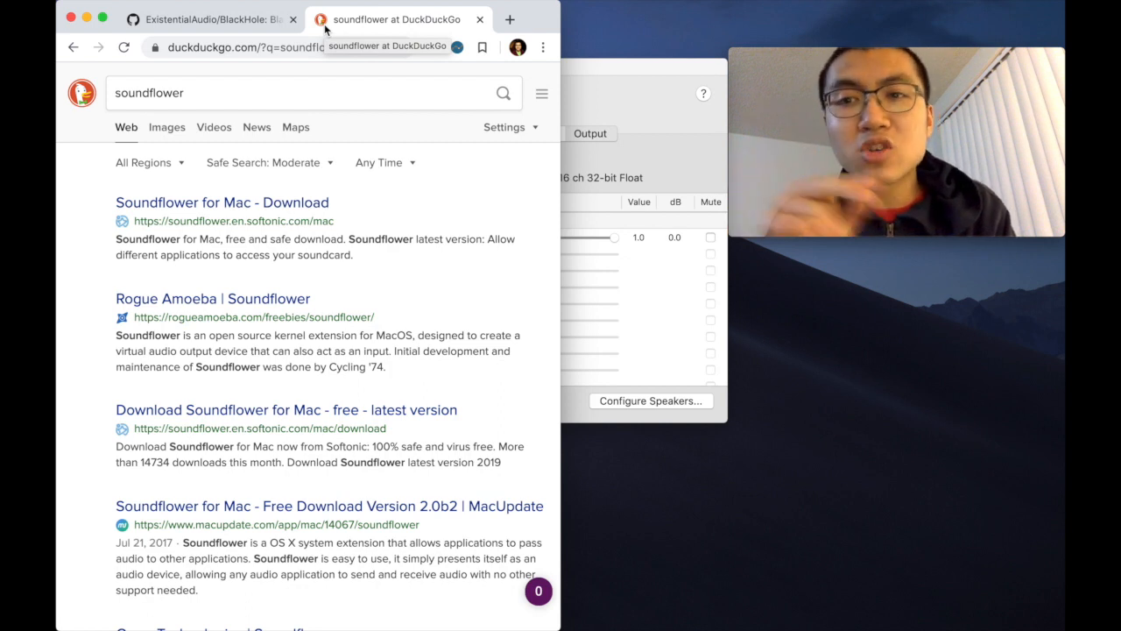
pyautogui.click(602, 67)
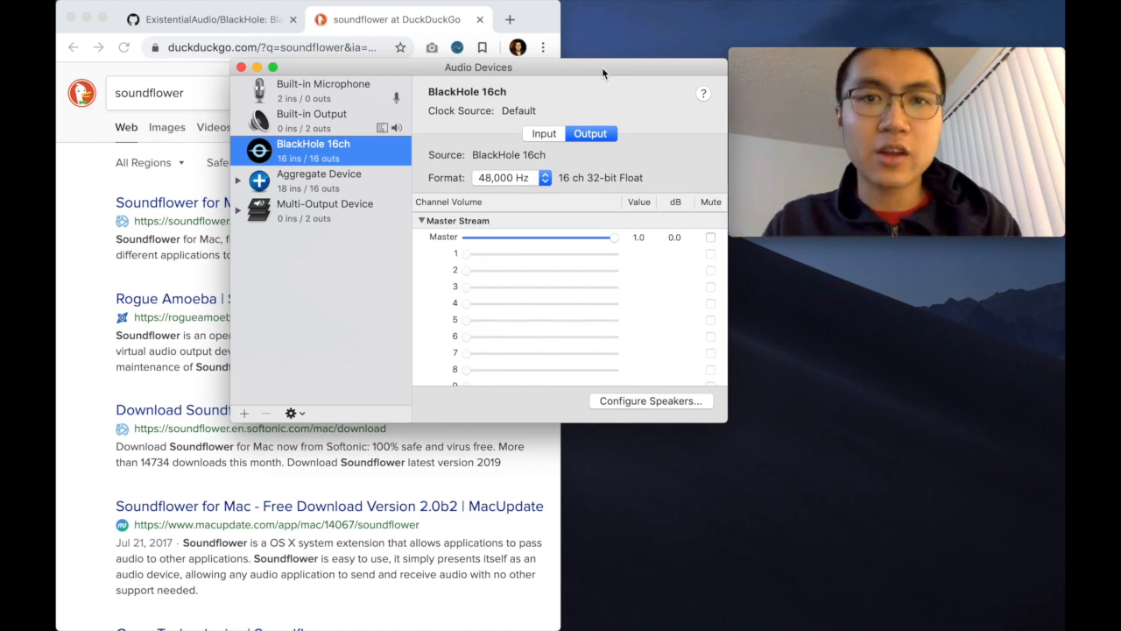
pyautogui.click(60, 372)
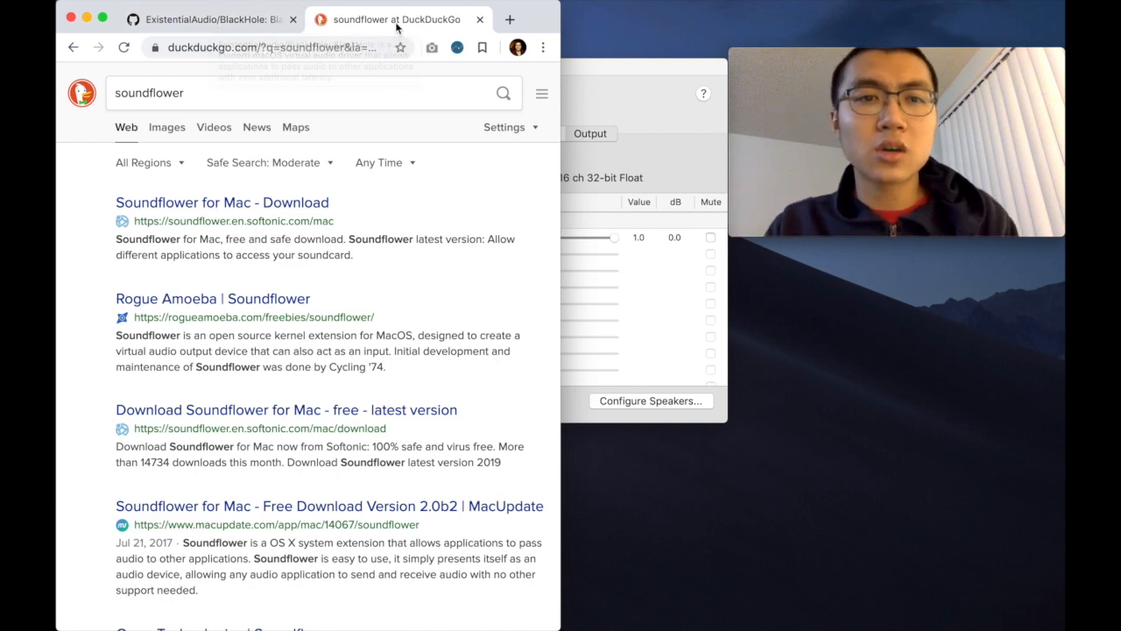
# Step: Close the soundflower search tab and widen the browser window showing the BlackHole repository
pyautogui.press('super+w')
pyautogui.scroll(-3, 274, 201)
pyautogui.scroll(3, 275, 201)
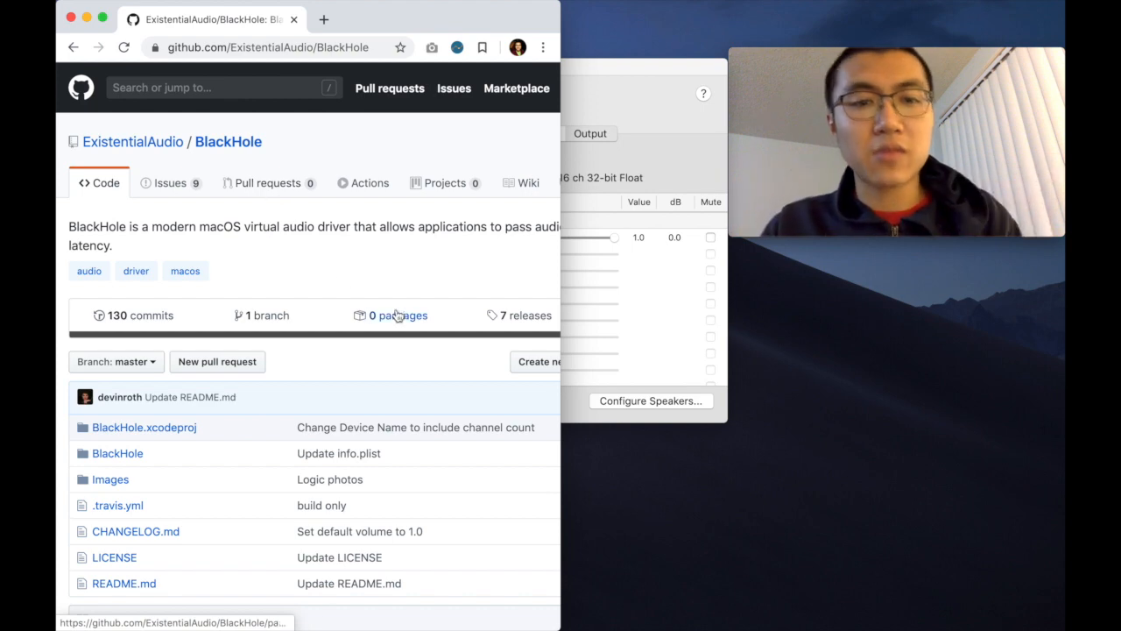
pyautogui.press('super+alt+Left')
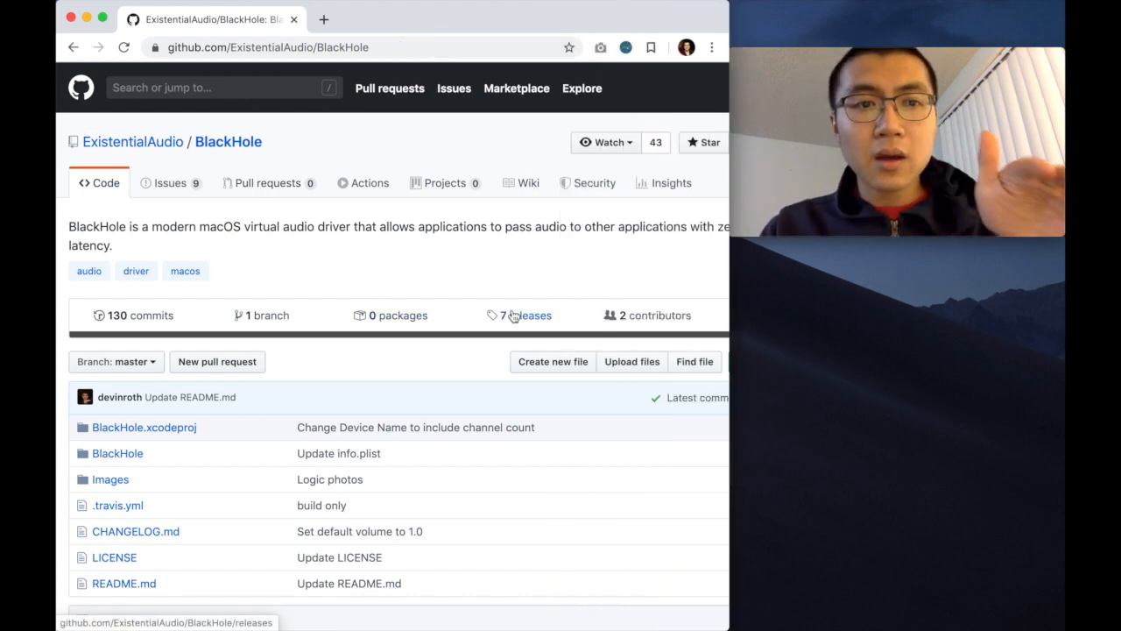
# Step: Check the BlackHole 16ch device in Audio Devices, and go to the Easy Installation Instructions in the BlackHole README
pyautogui.hotkey('ctrl', 'Up')
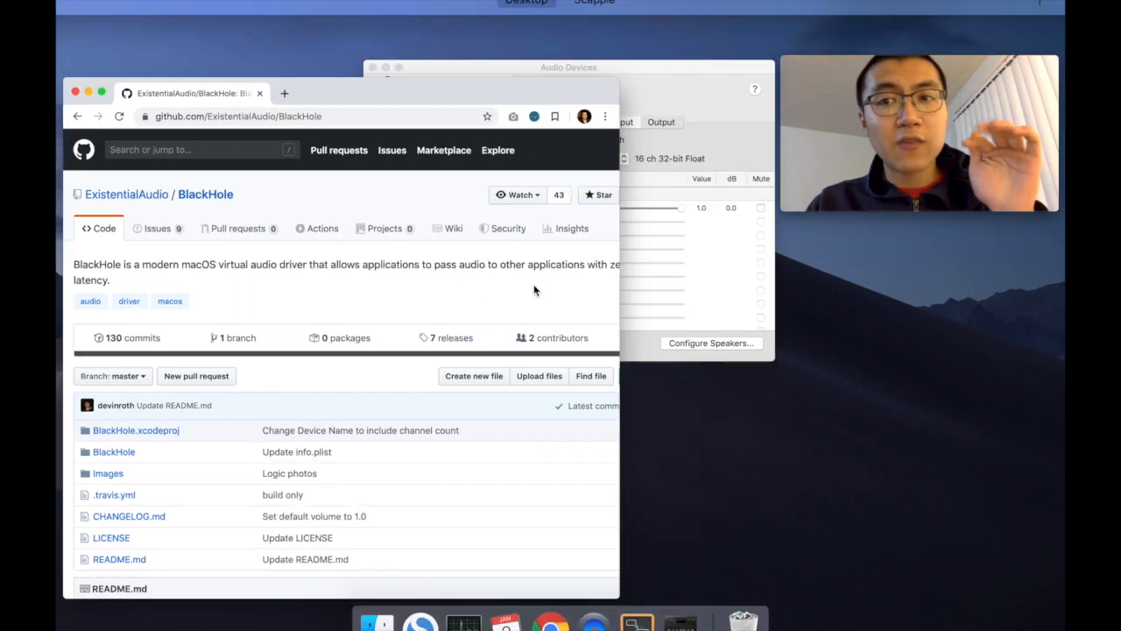
pyautogui.click(671, 242)
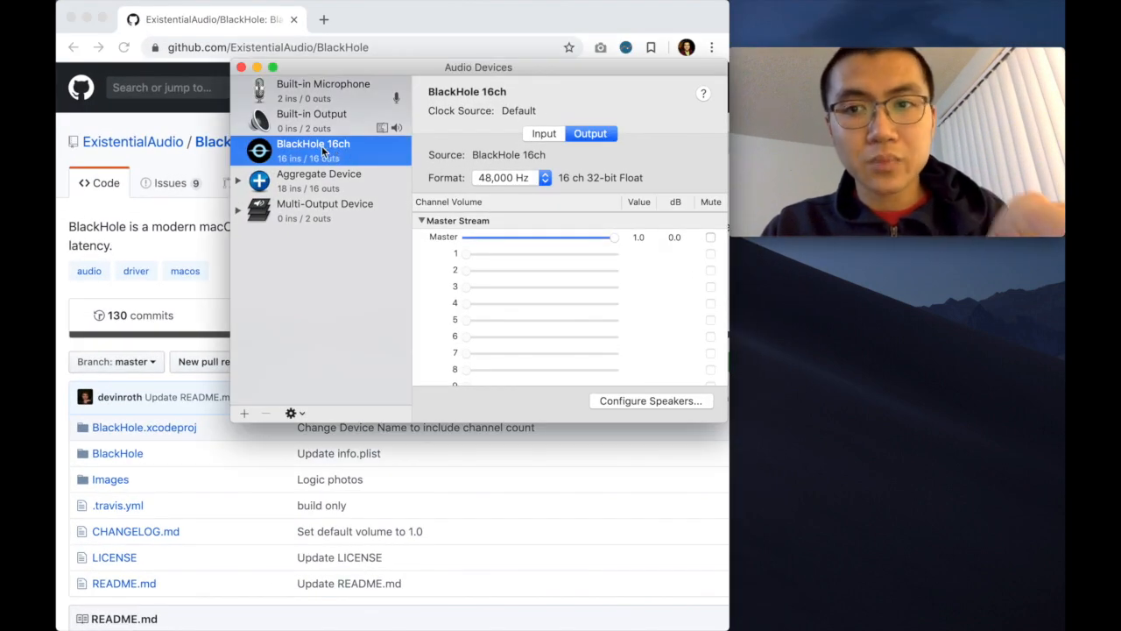
pyautogui.click(202, 254)
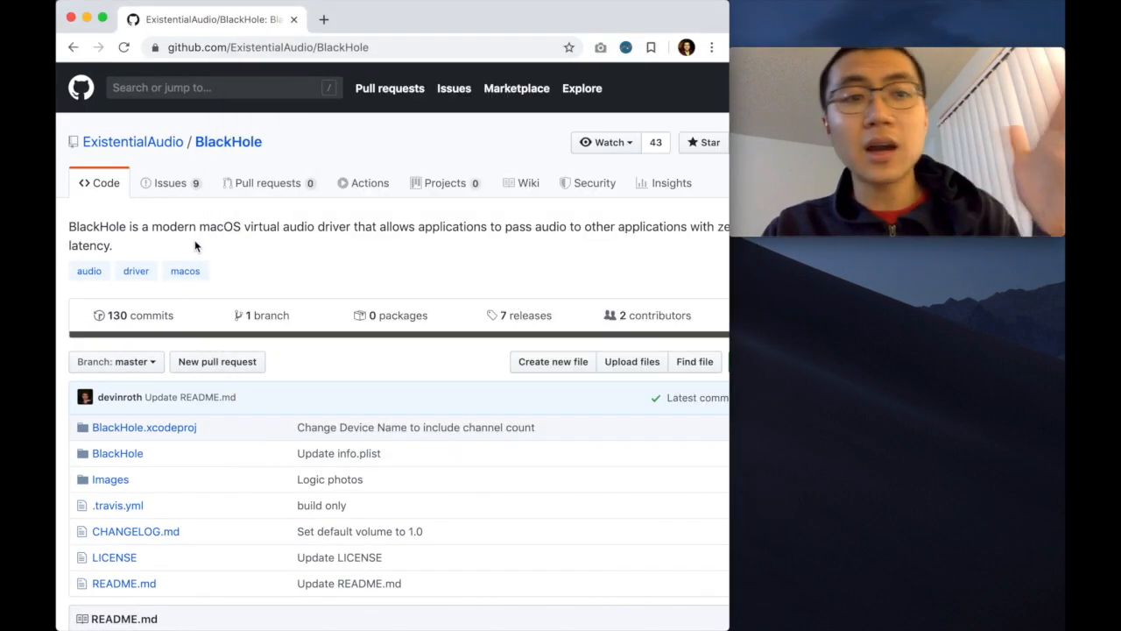
pyautogui.scroll(-10, 398, 395)
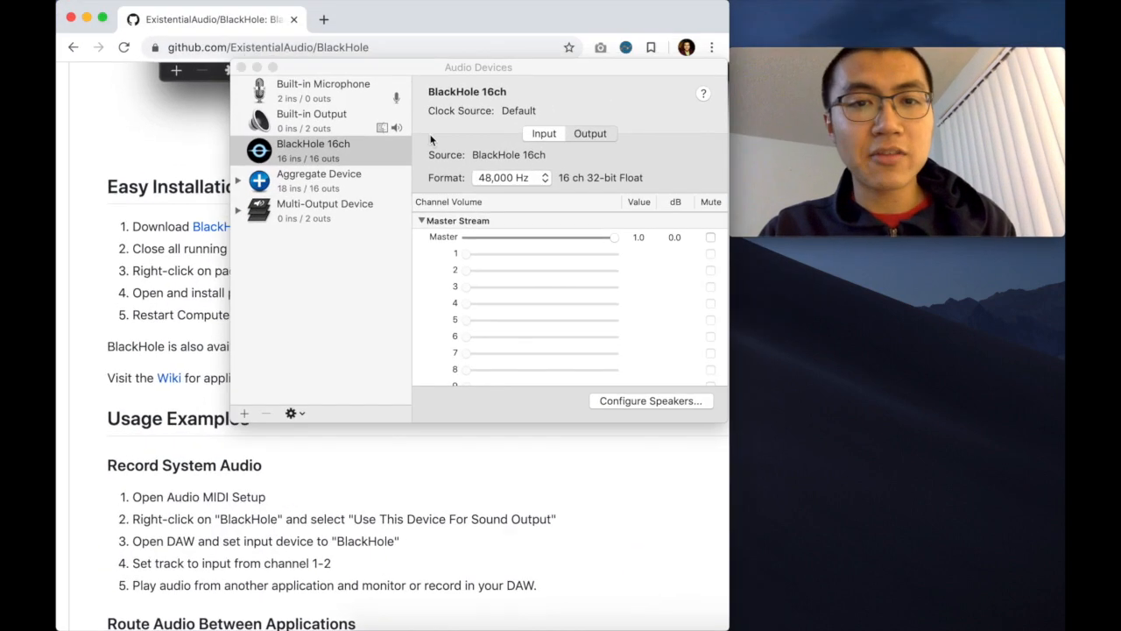
# Step: Bring Audio Devices forward and view the Aggregate Device, the Multi-Output Device and the options for creating new devices
pyautogui.click(312, 157)
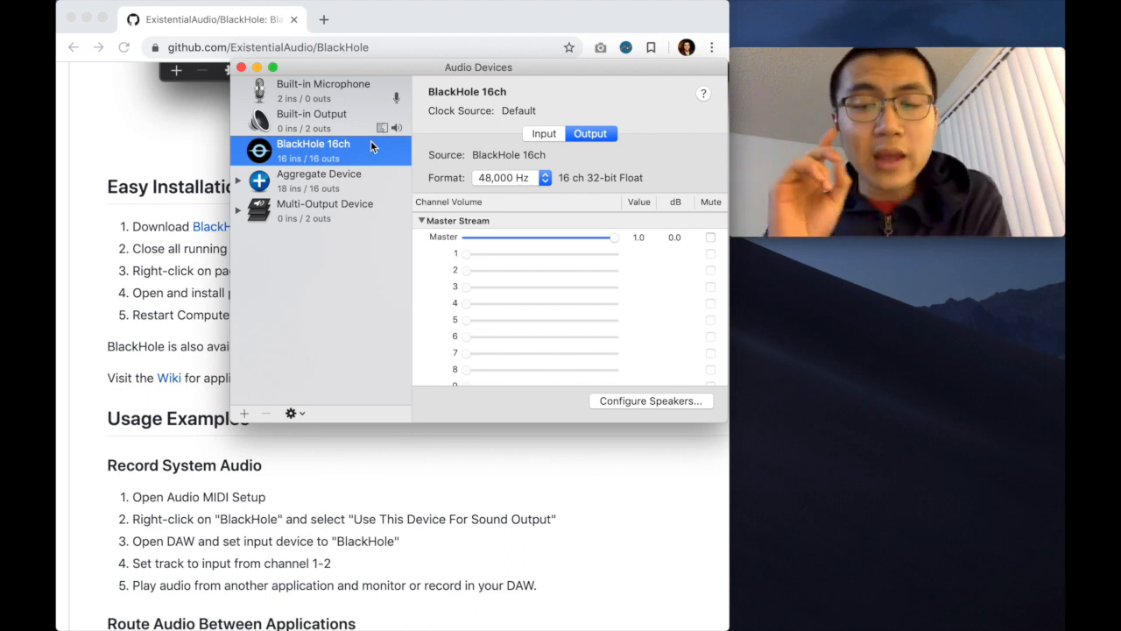
pyautogui.click(340, 188)
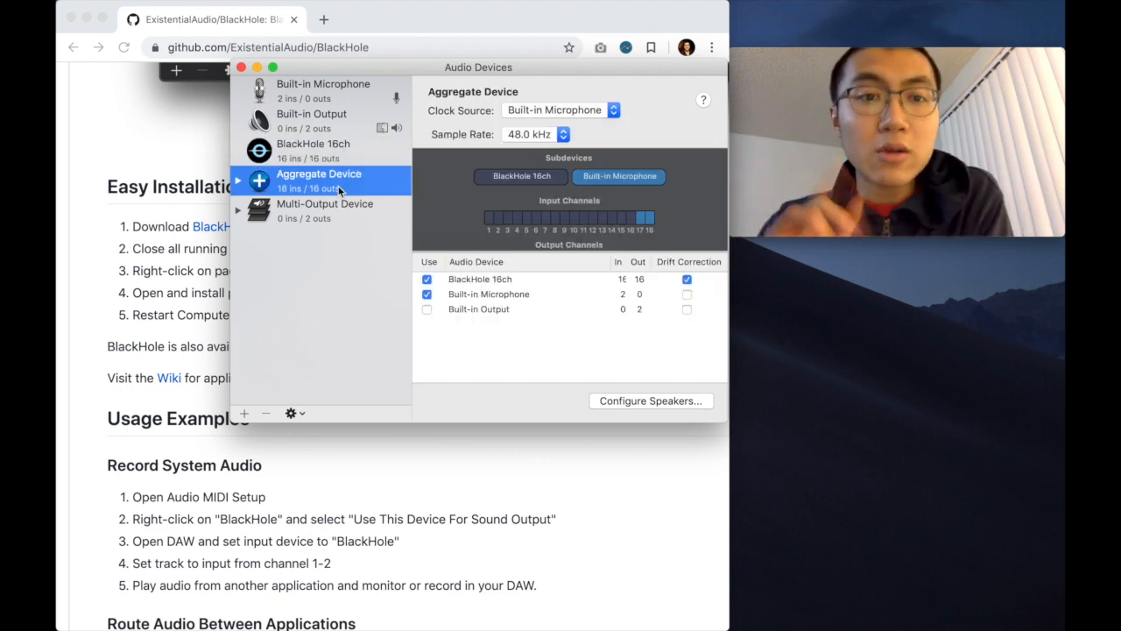
pyautogui.click(334, 207)
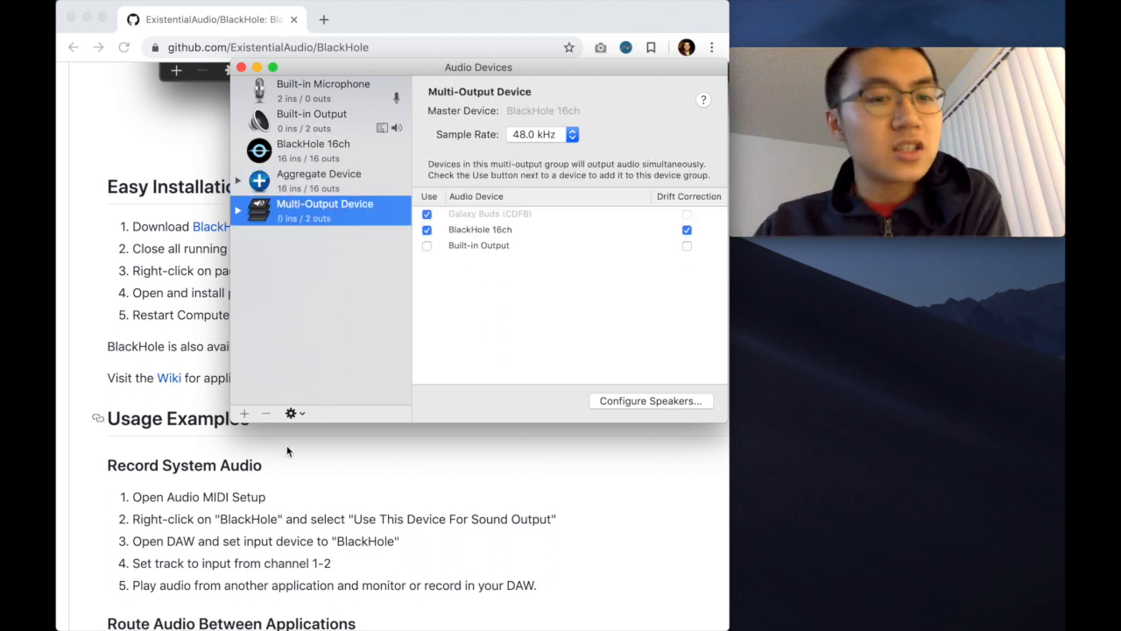
pyautogui.click(244, 413)
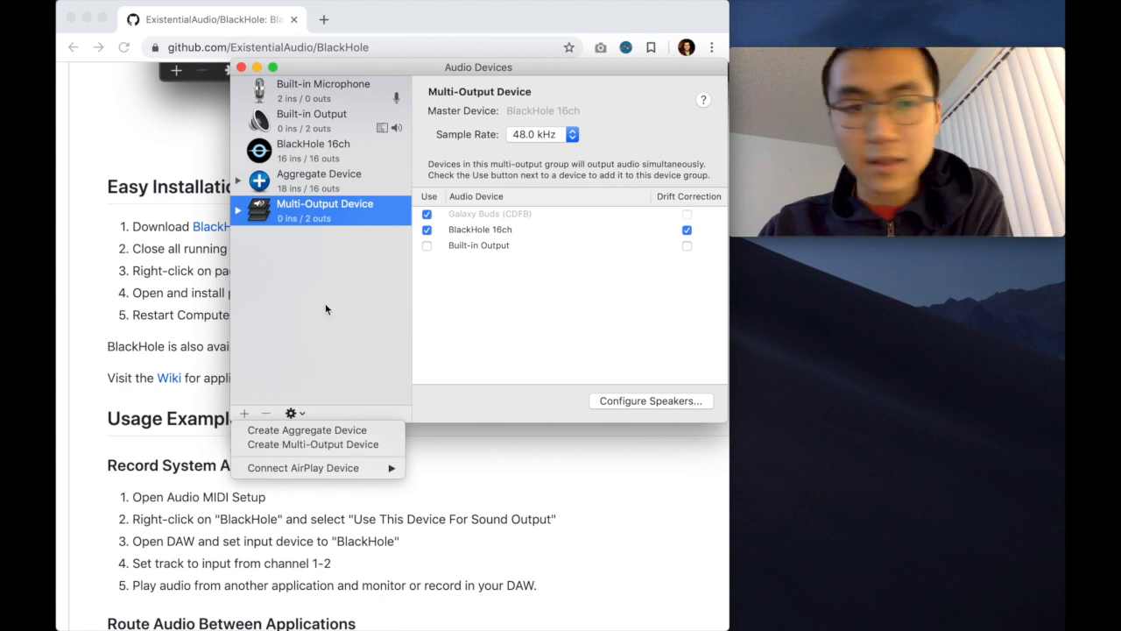
pyautogui.click(329, 348)
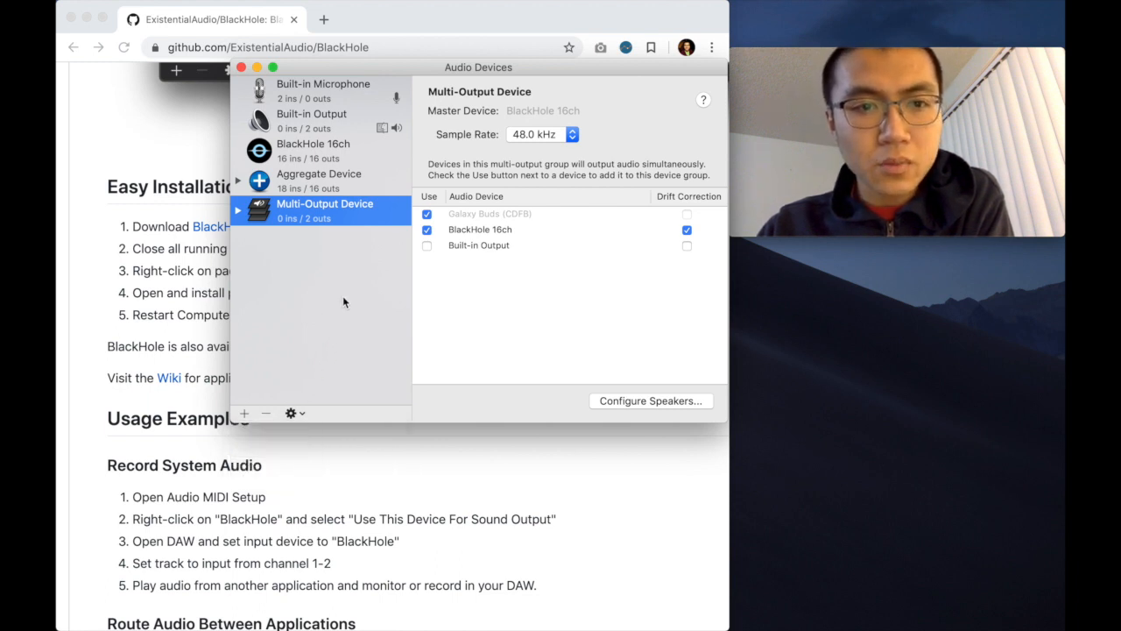
# Step: Compare which audio devices and drift correction options are enabled in the Aggregate Device and the Multi-Output Device
pyautogui.click(339, 191)
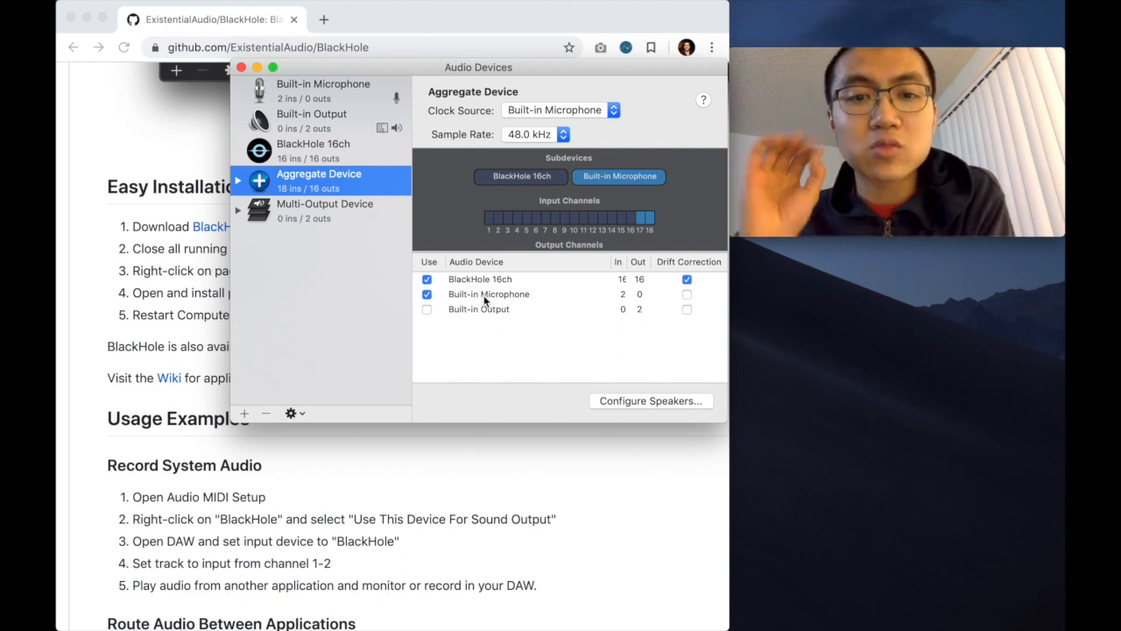
pyautogui.click(323, 216)
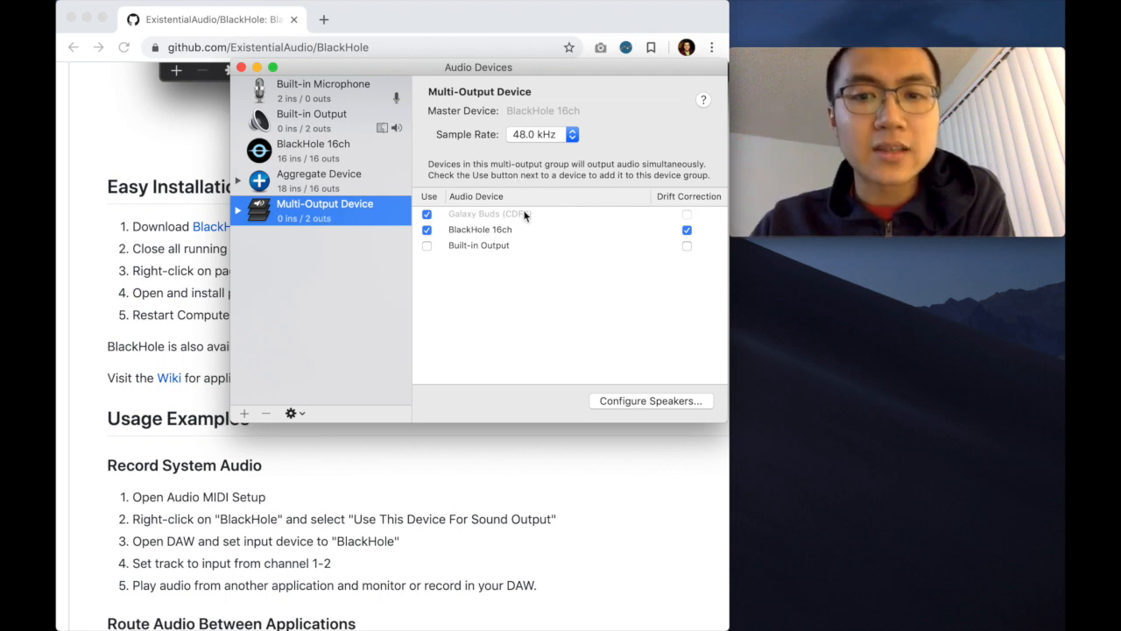
pyautogui.click(347, 191)
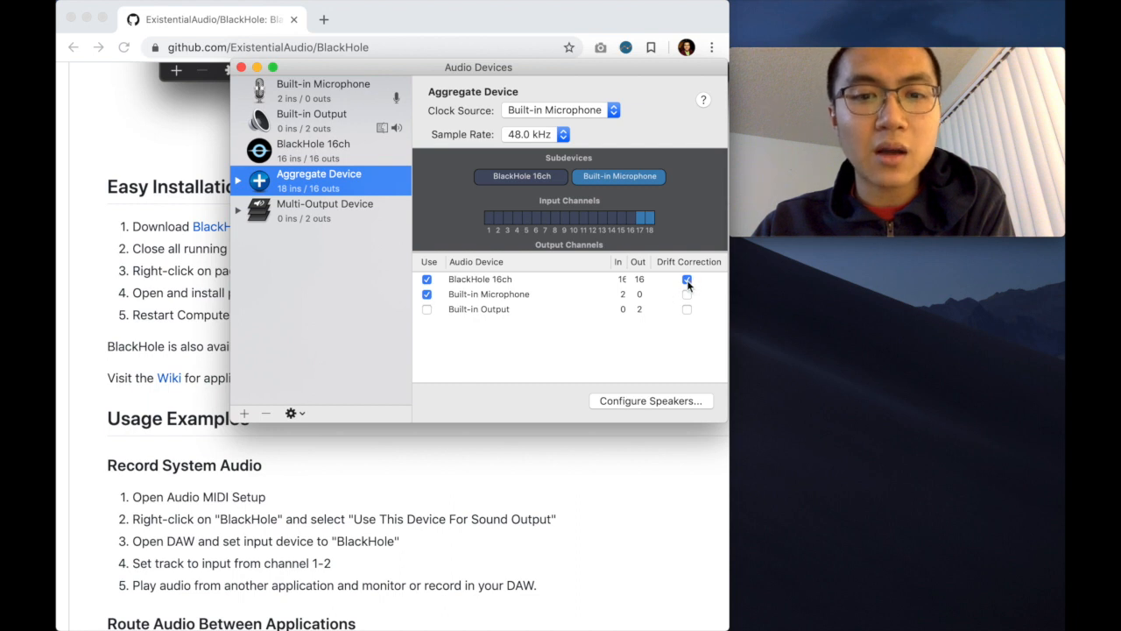
pyautogui.click(341, 216)
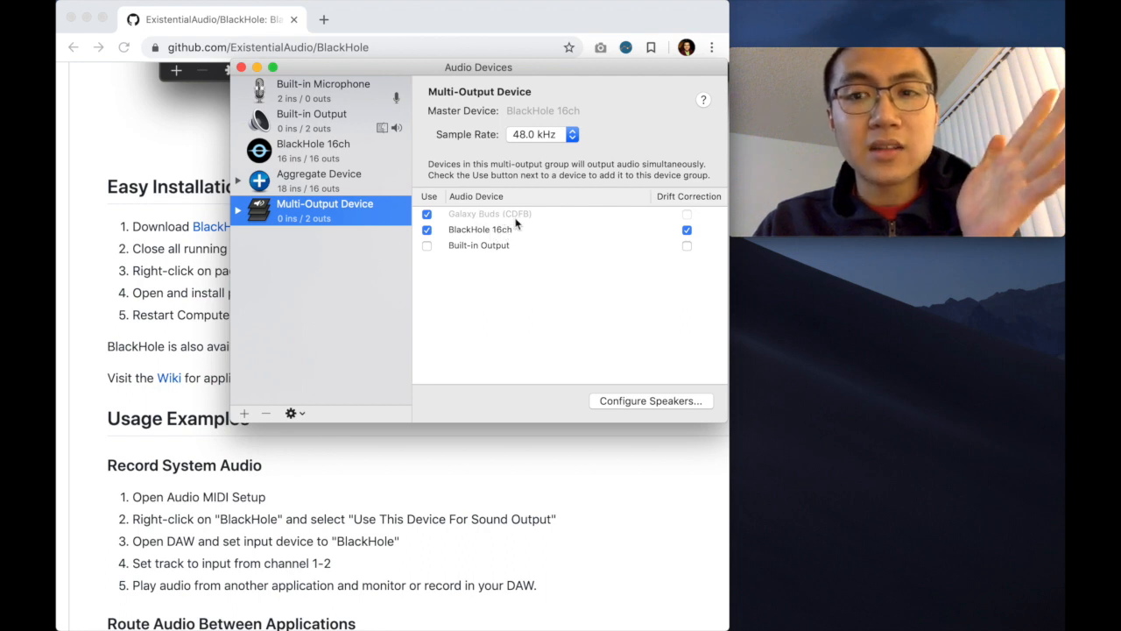
pyautogui.click(353, 181)
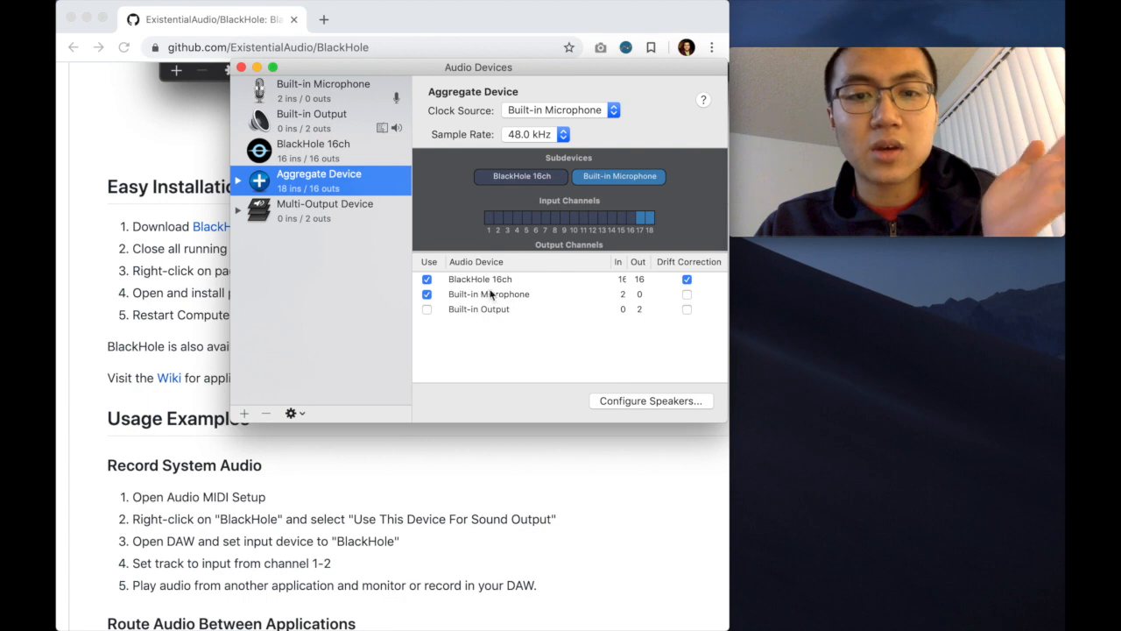
pyautogui.click(347, 208)
pyautogui.click(326, 181)
pyautogui.click(324, 208)
pyautogui.click(336, 175)
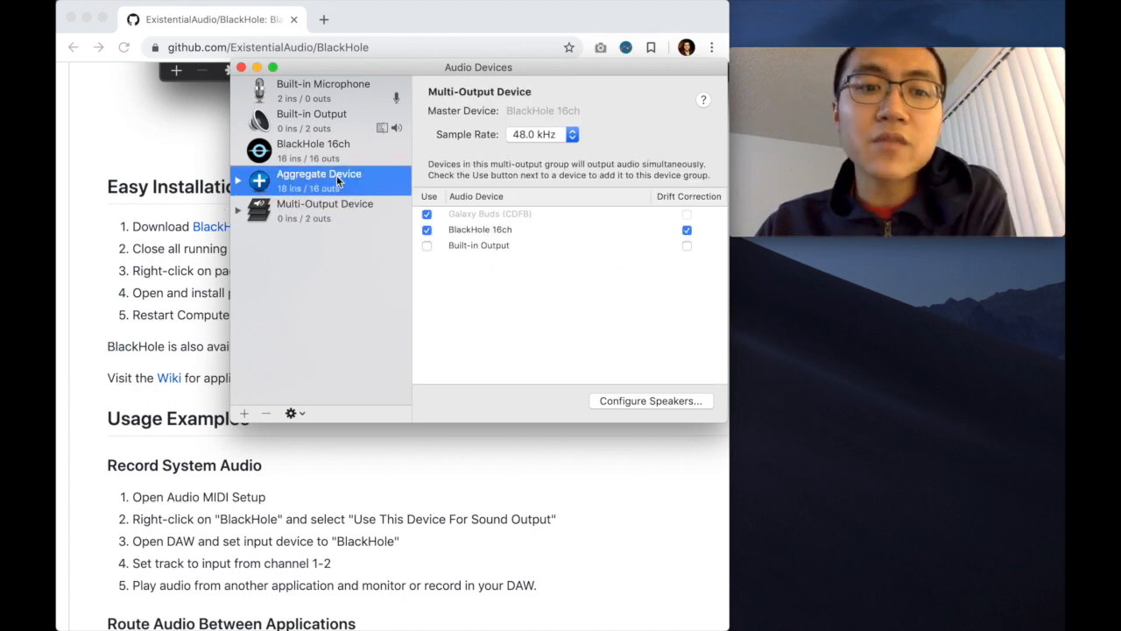
pyautogui.click(331, 219)
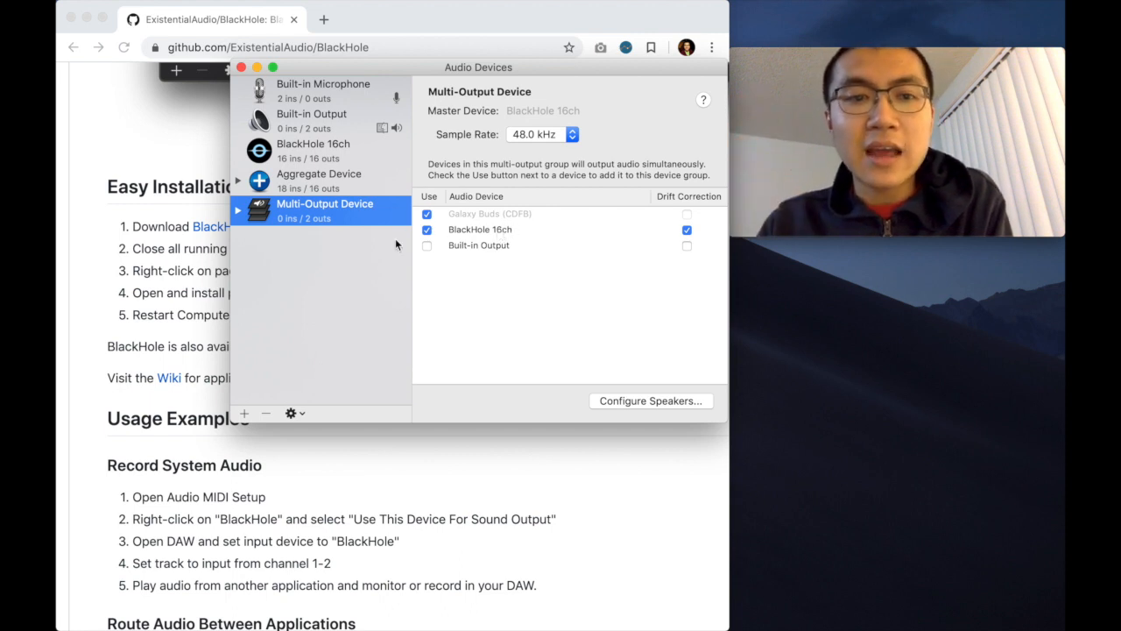
pyautogui.click(335, 181)
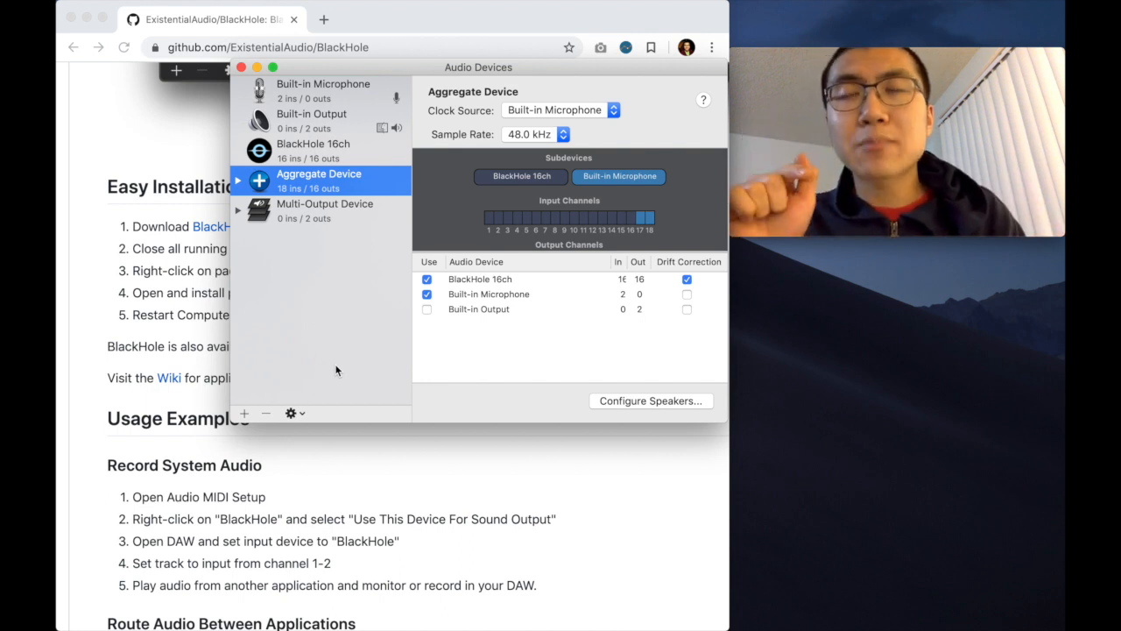
# Step: Find QuickTime Player with Spotlight and launch it
pyautogui.press('super+space')
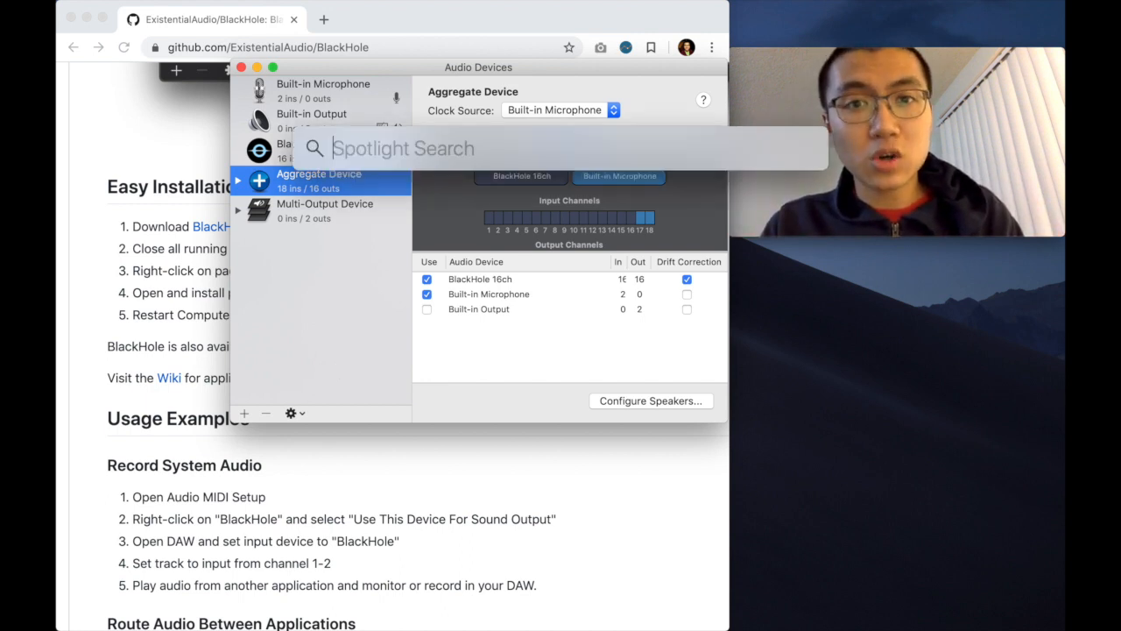
pyautogui.write('quick')
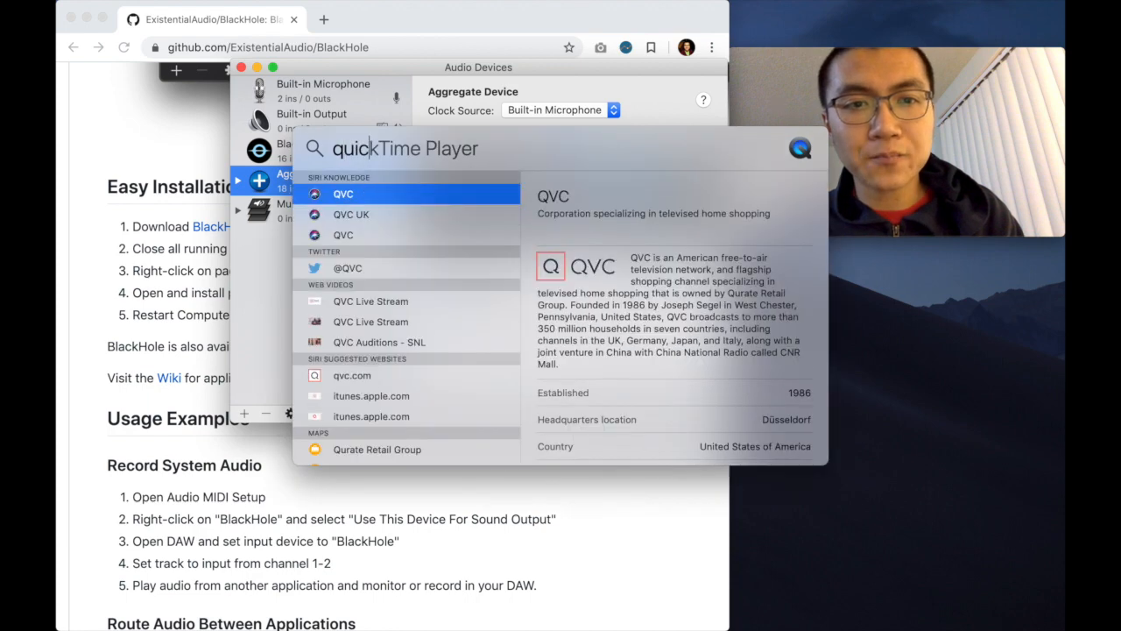
pyautogui.press('Return')
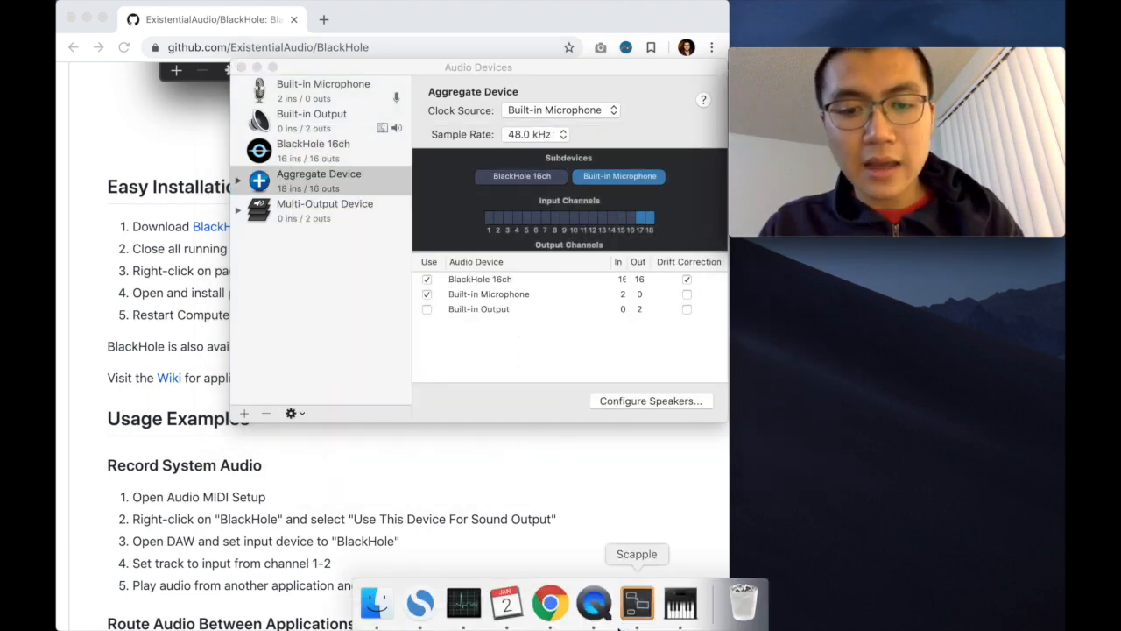
# Step: Close the Movie Recording window and open a new audio recording in QuickTime Player
pyautogui.rightClick(594, 603)
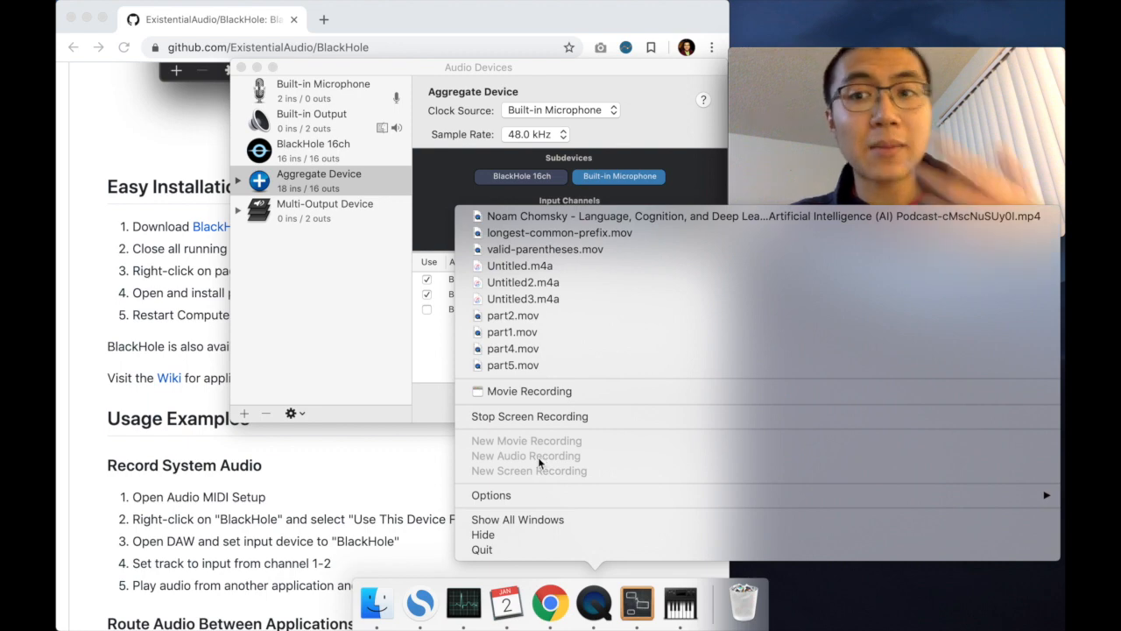
pyautogui.click(375, 340)
pyautogui.click(871, 126)
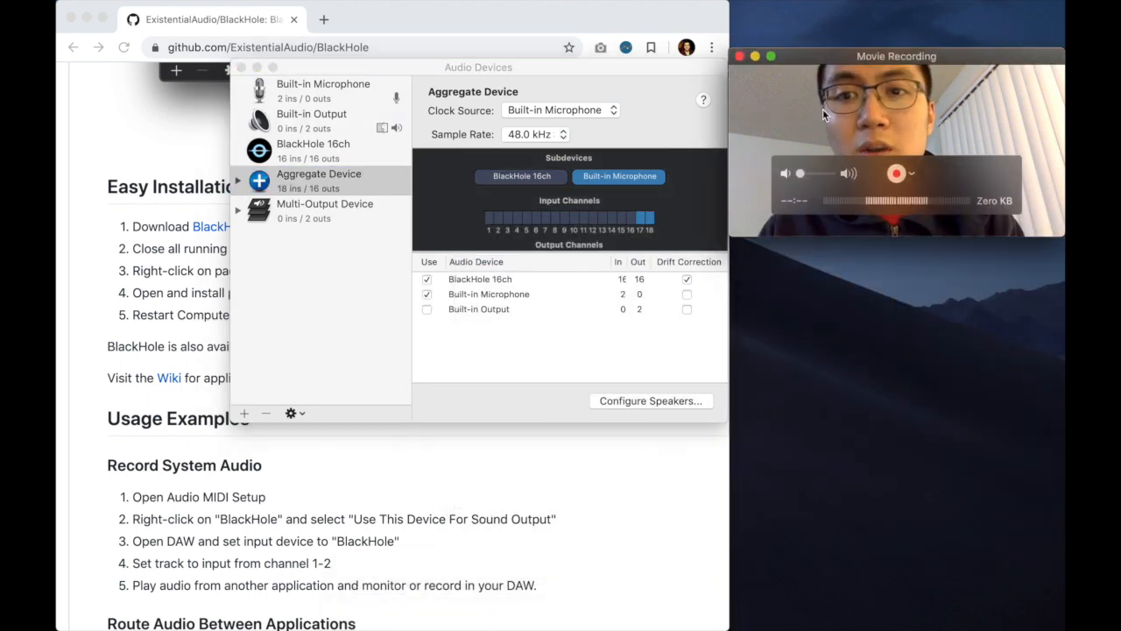
pyautogui.click(739, 57)
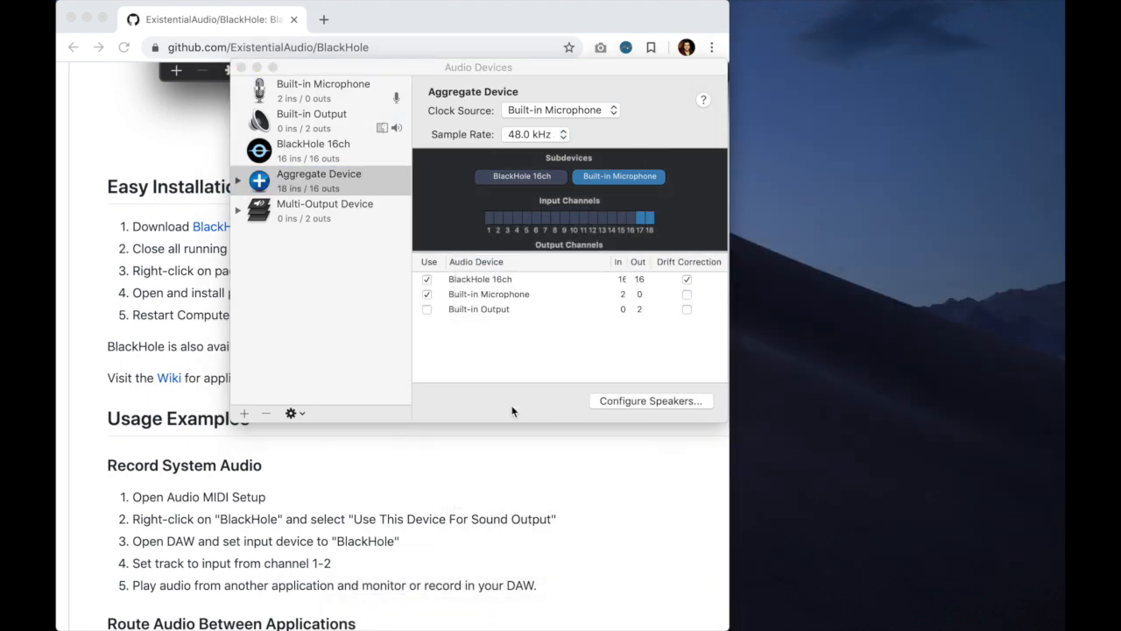
pyautogui.rightClick(604, 611)
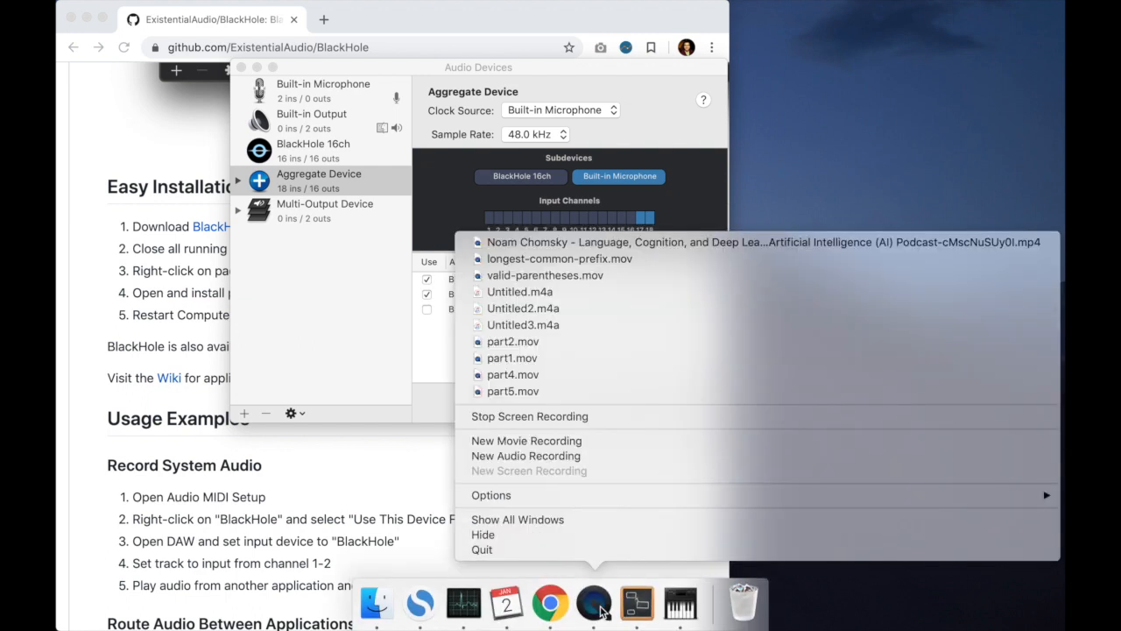
pyautogui.click(543, 462)
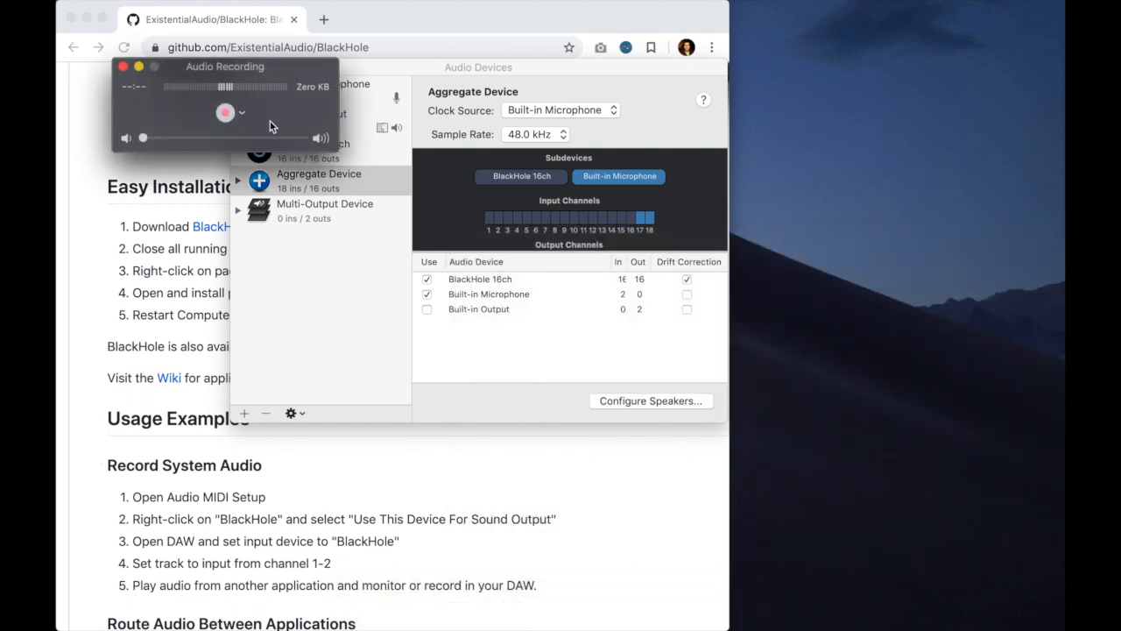
# Step: Review the microphone options of the audio recording and choose Aggregate Device as its microphone
pyautogui.click(242, 115)
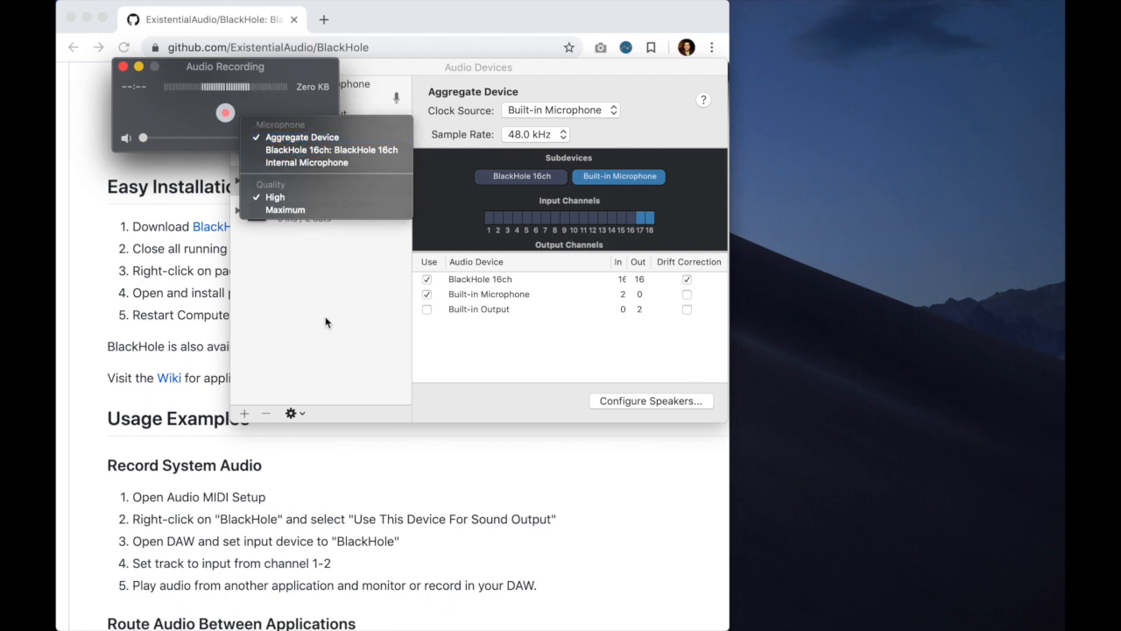
pyautogui.click(282, 177)
pyautogui.click(315, 174)
pyautogui.press('Return')
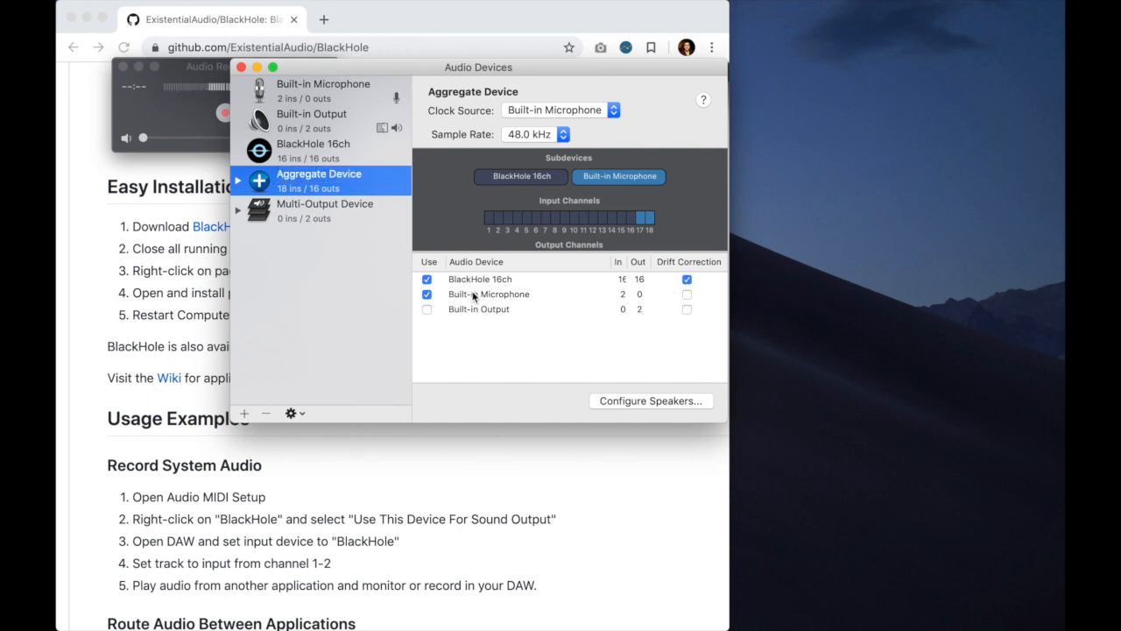
pyautogui.click(351, 186)
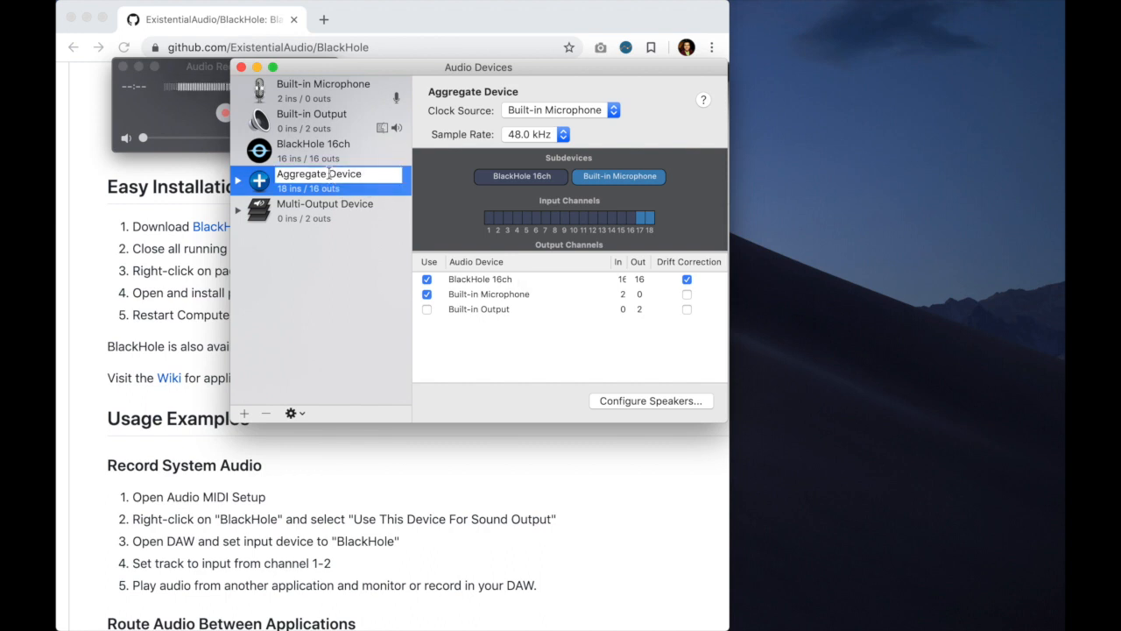
pyautogui.click(181, 114)
pyautogui.click(245, 112)
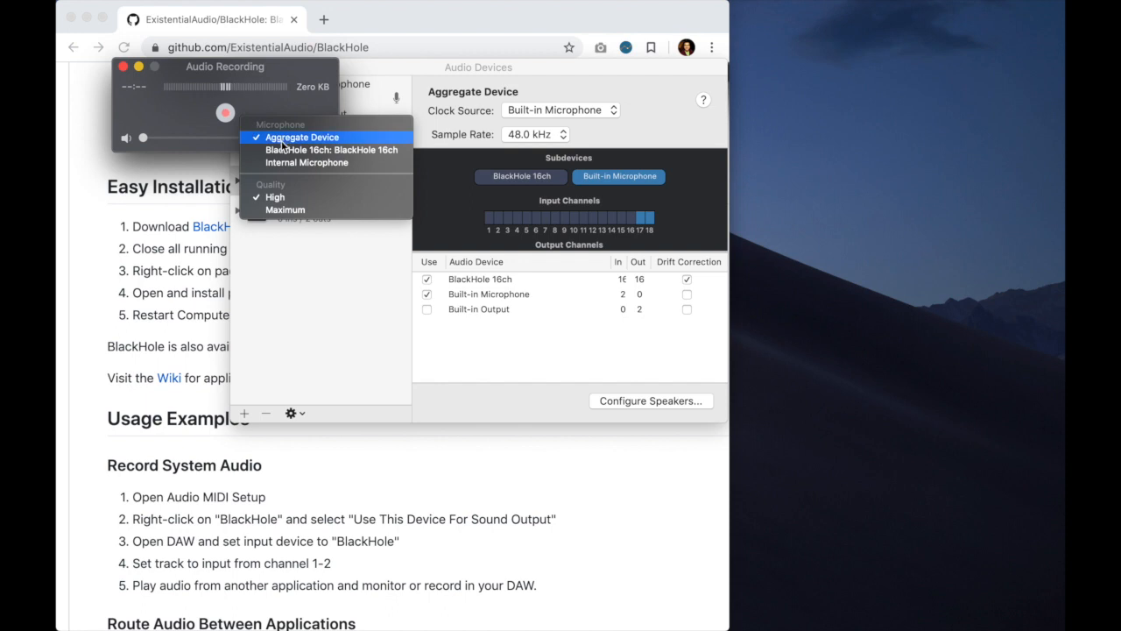
pyautogui.click(282, 138)
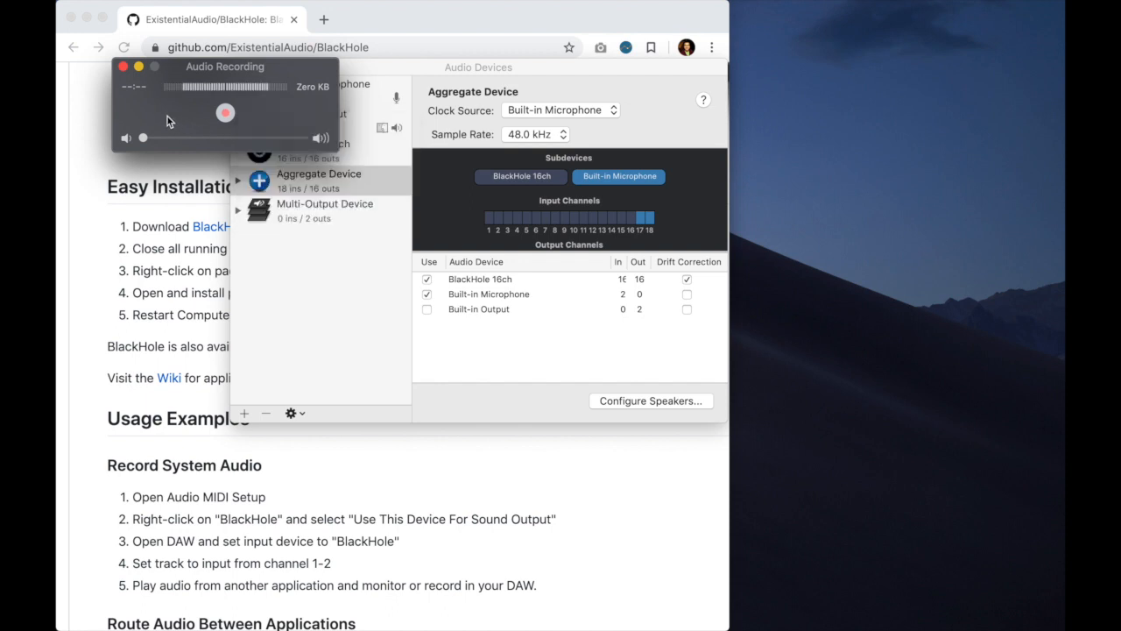
# Step: Close the Audio Recording window and bring back the Movie Recording as a small window in the desktop's upper-right corner
pyautogui.click(124, 67)
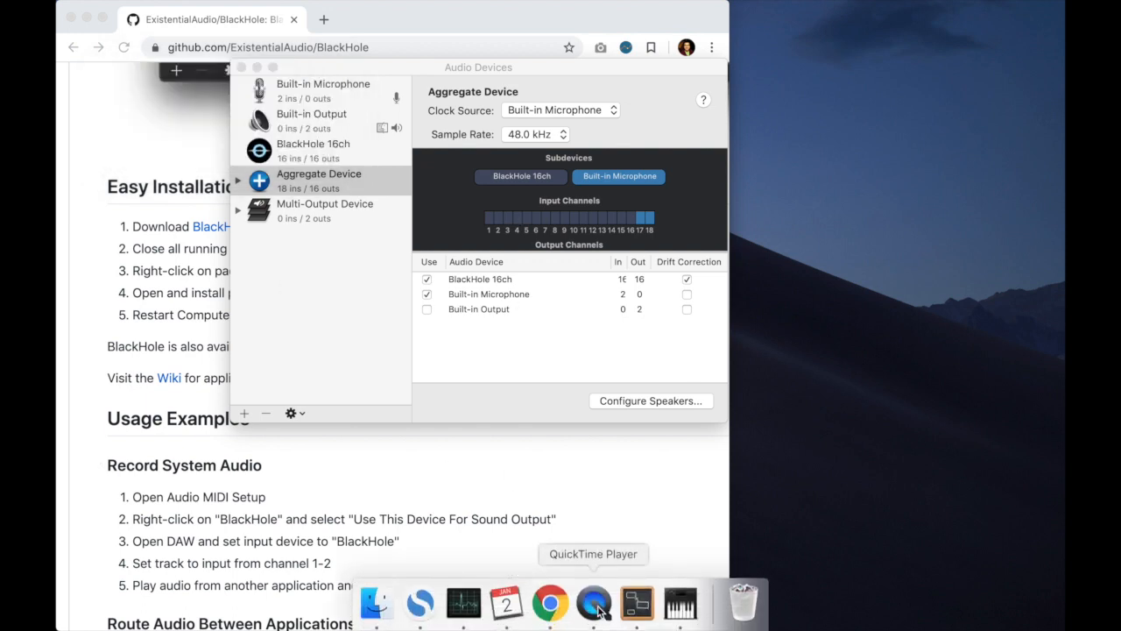
pyautogui.click(595, 604)
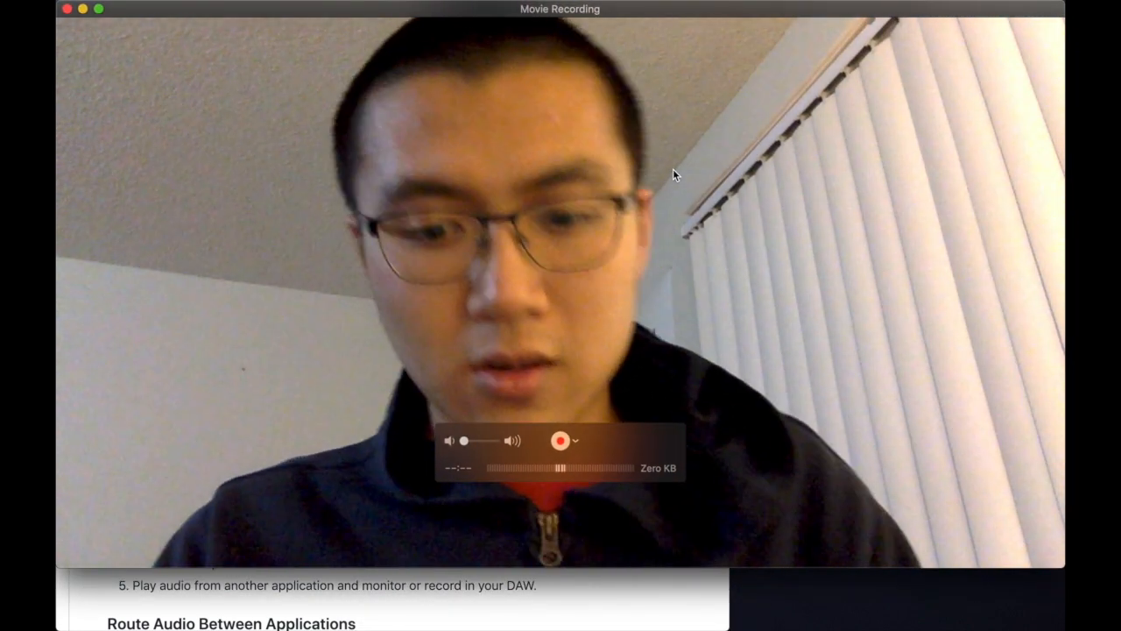
pyautogui.hotkey('ctrl', 'alt', 'Right')
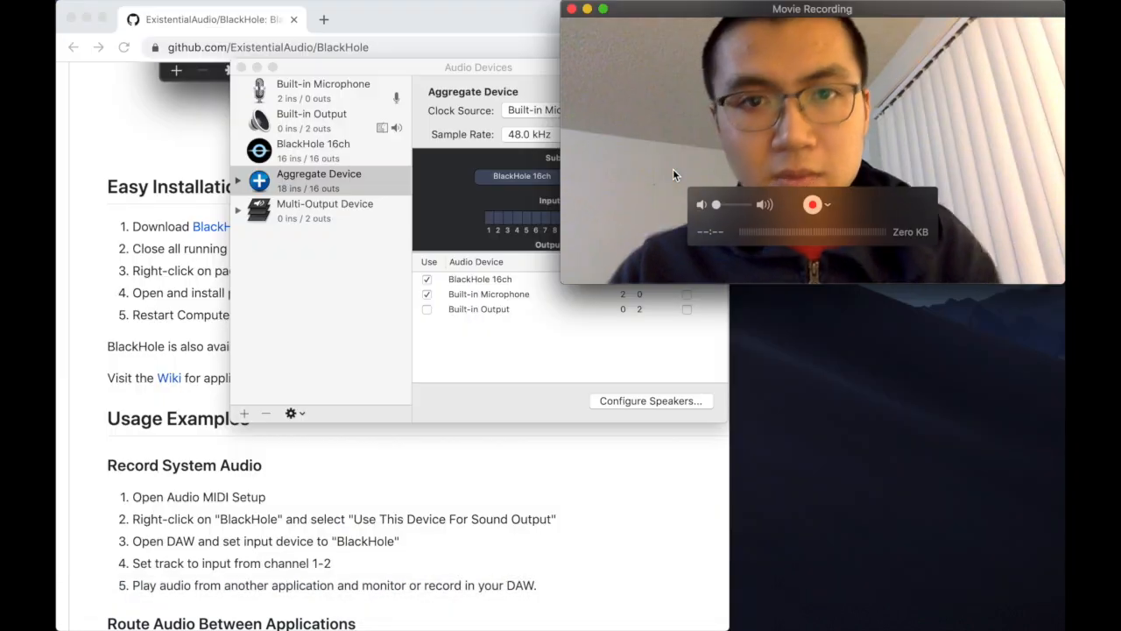
pyautogui.moveTo(561, 211); pyautogui.dragTo(728, 211)
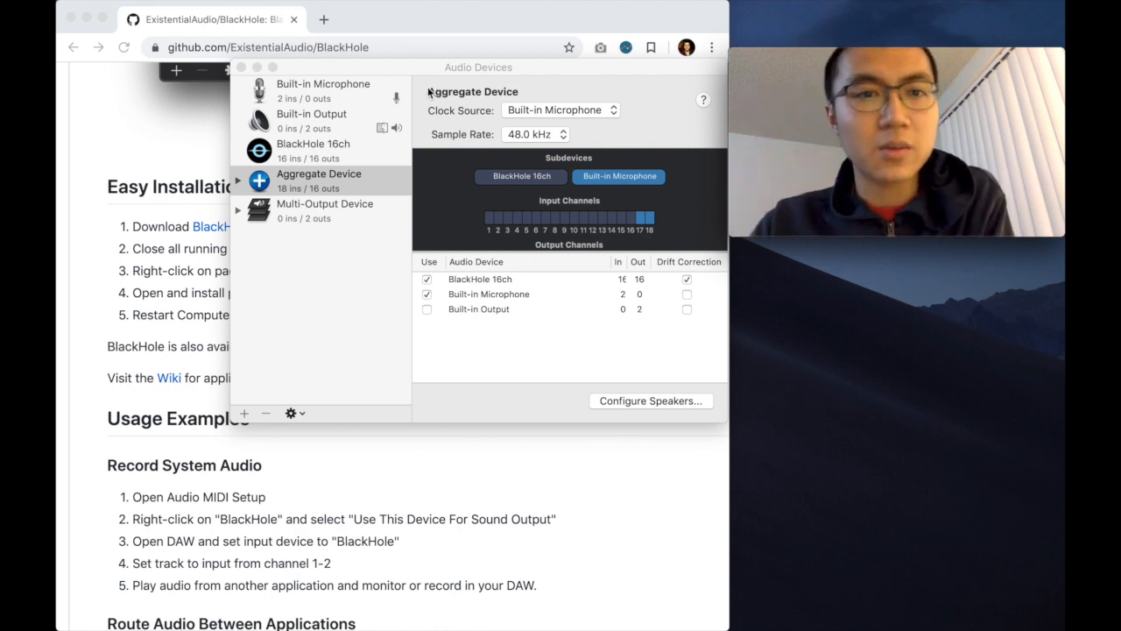
# Step: Close the Audio Devices window and clear the BlackHole browser window off the desktop
pyautogui.click(307, 69)
pyautogui.click(242, 67)
pyautogui.hotkey('ctrl', 'Up')
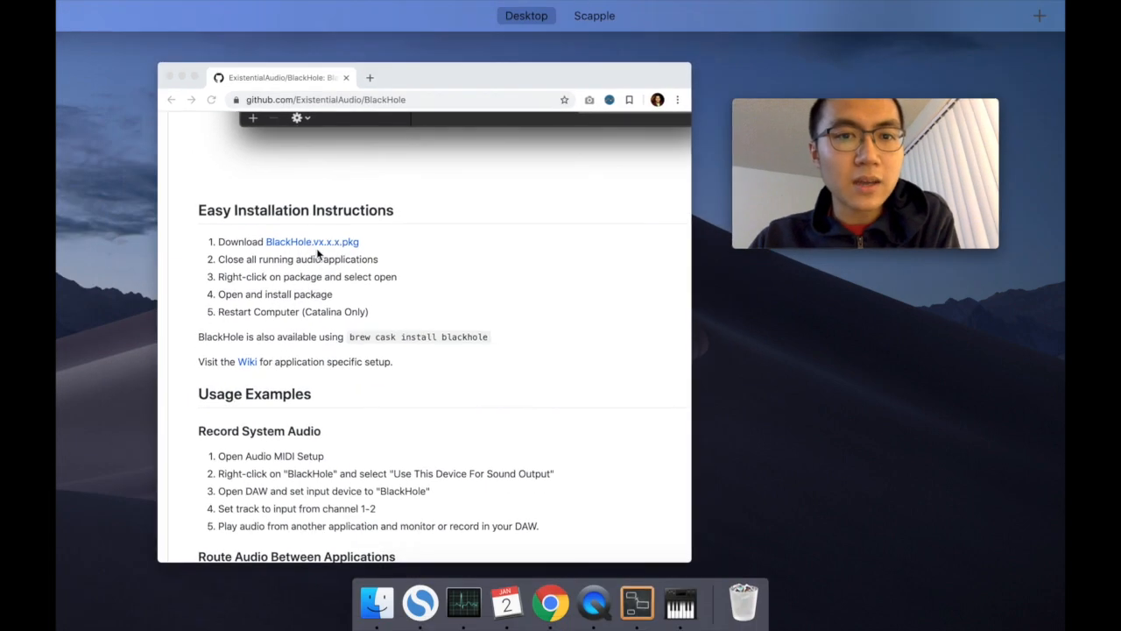
pyautogui.click(318, 253)
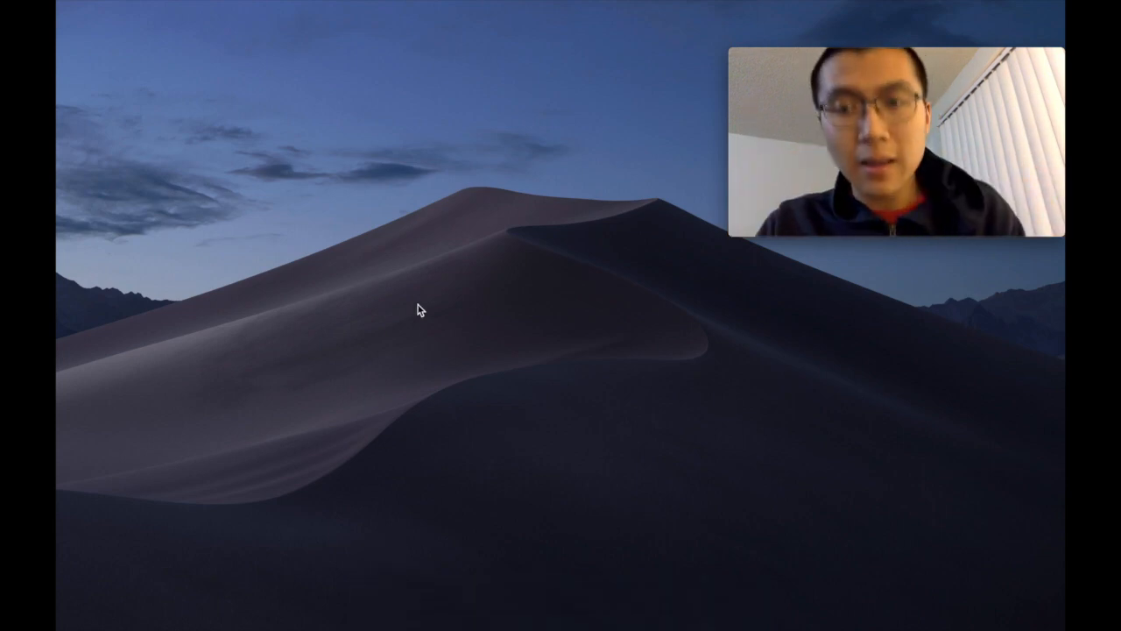
# Step: Open the Sound preferences through a Spotlight search for "sound" and view the output and input device lists
pyautogui.press('super+space')
pyautogui.write('sound')
pyautogui.press('Escape')
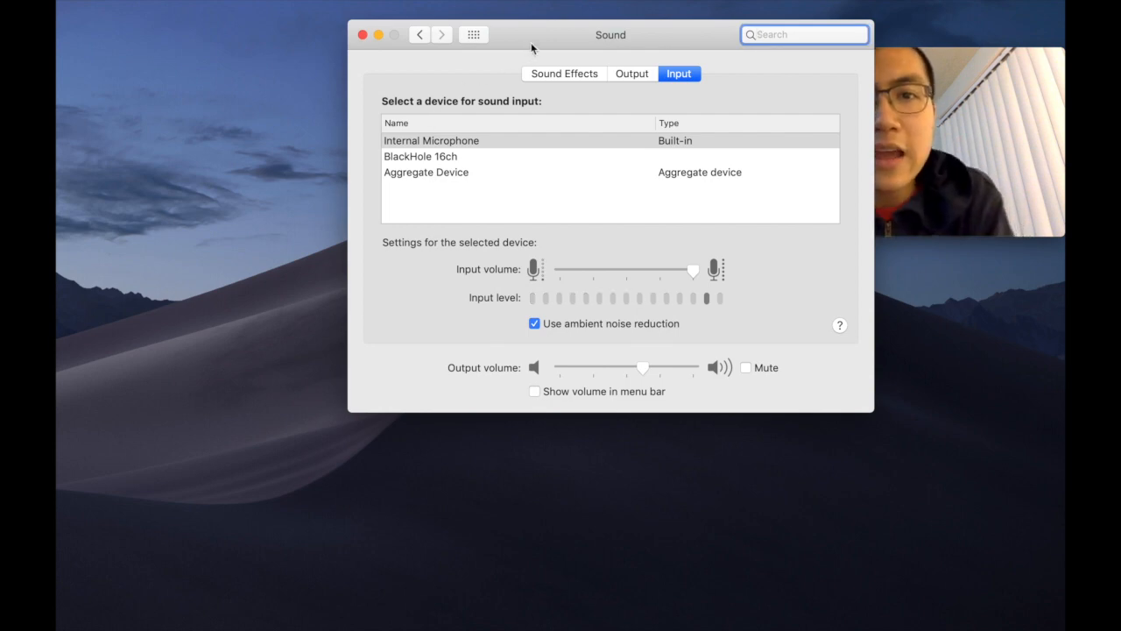
pyautogui.moveTo(530, 42); pyautogui.dragTo(307, 48)
pyautogui.click(409, 81)
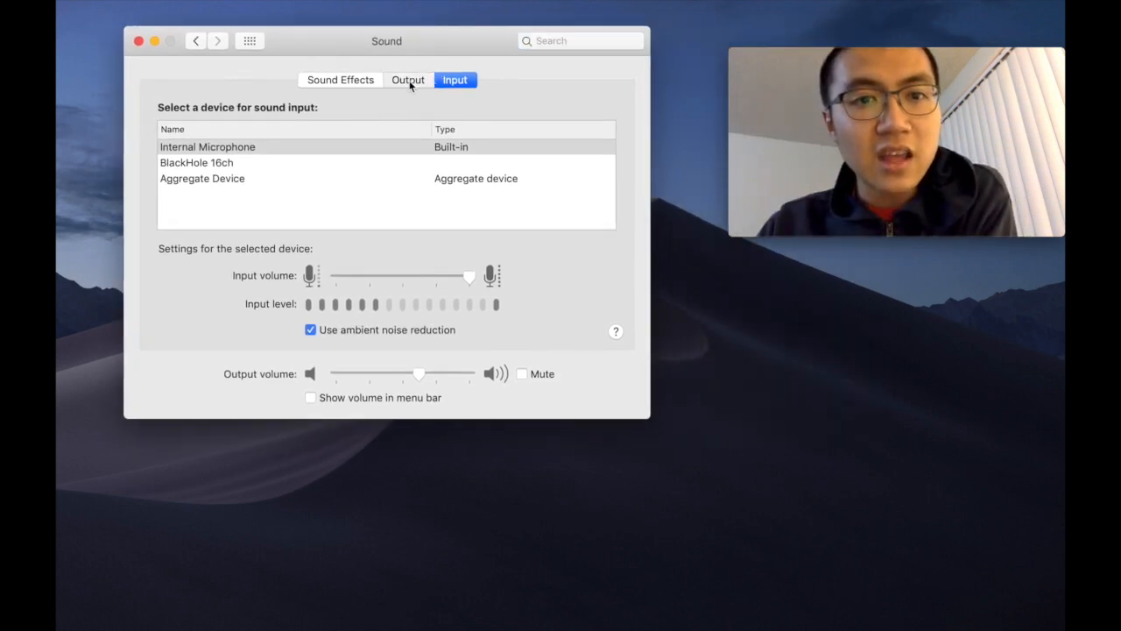
pyautogui.click(456, 81)
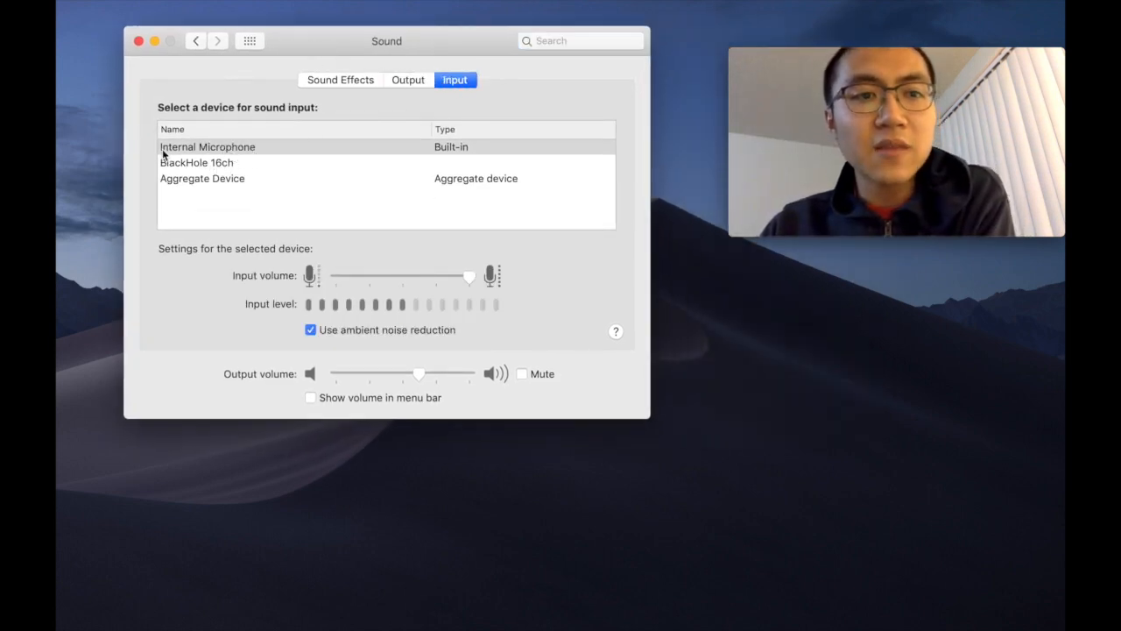
# Step: Try Aggregate Device as sound input and Multi-Output Device as output, reselecting Internal Microphone and Internal Speakers
pyautogui.click(197, 151)
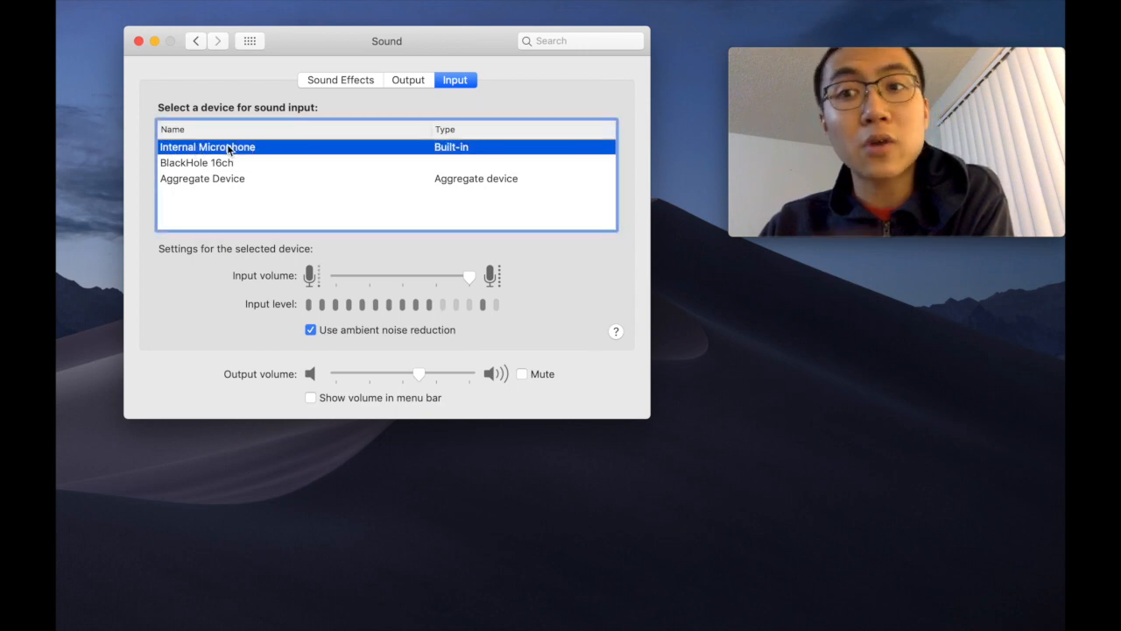
pyautogui.click(181, 183)
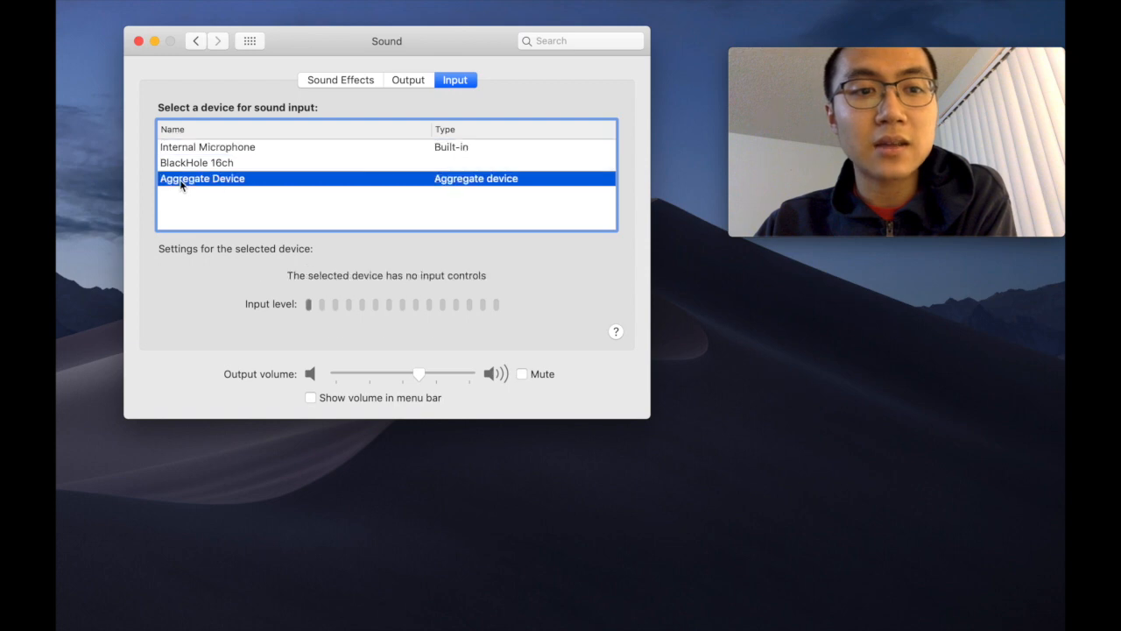
pyautogui.click(202, 151)
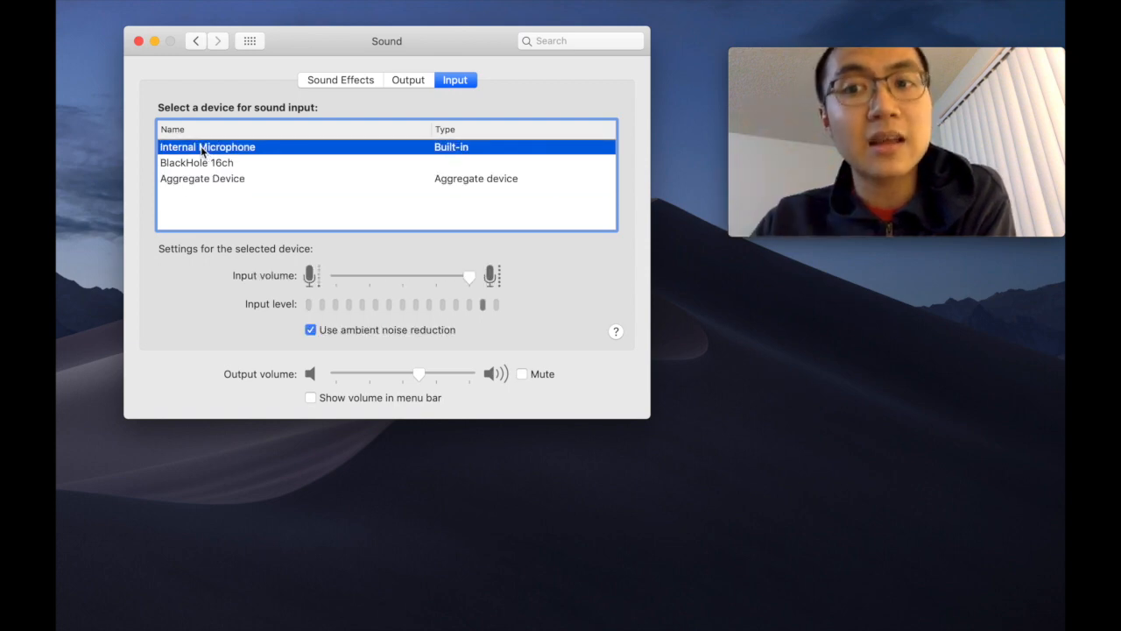
pyautogui.click(417, 79)
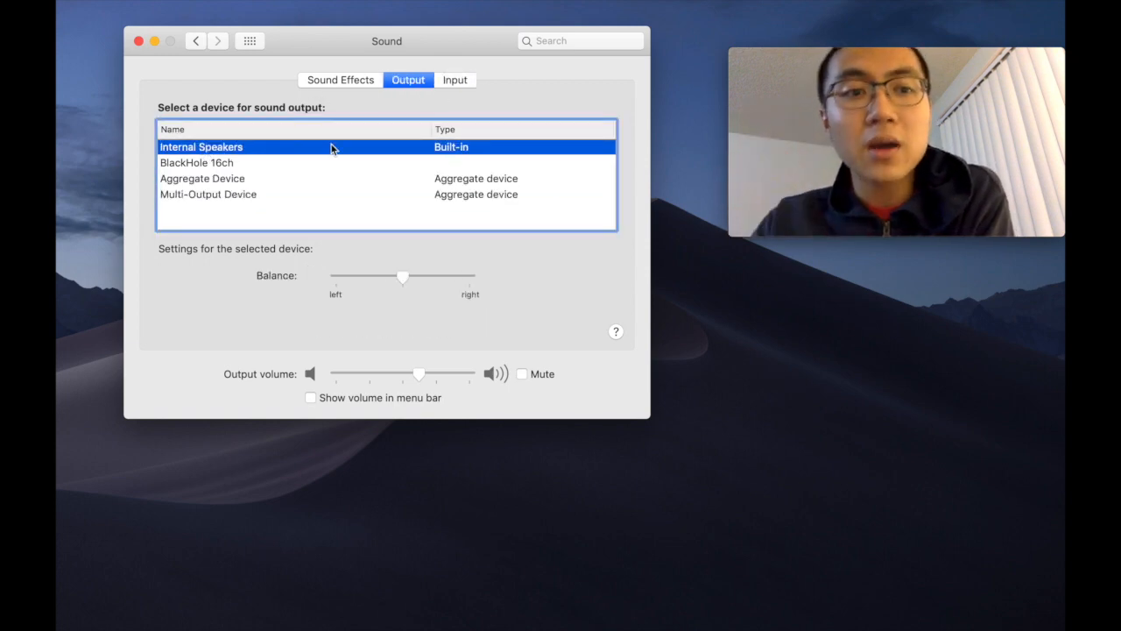
pyautogui.click(198, 198)
pyautogui.click(207, 151)
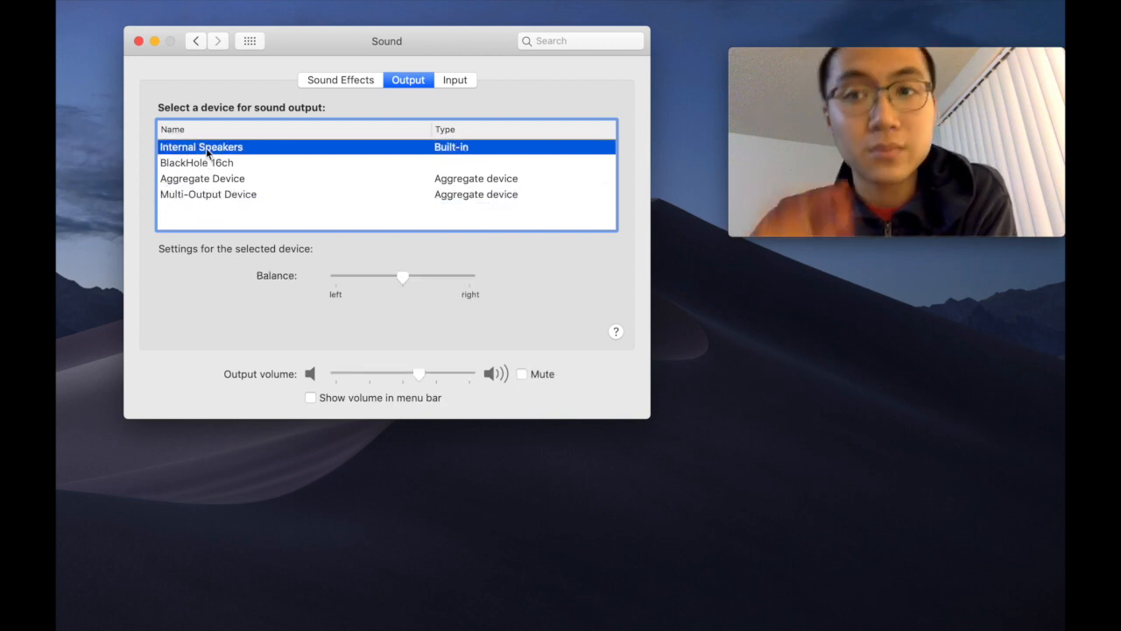
# Step: Check the selected input and output devices once more and close the Sound preferences
pyautogui.click(445, 79)
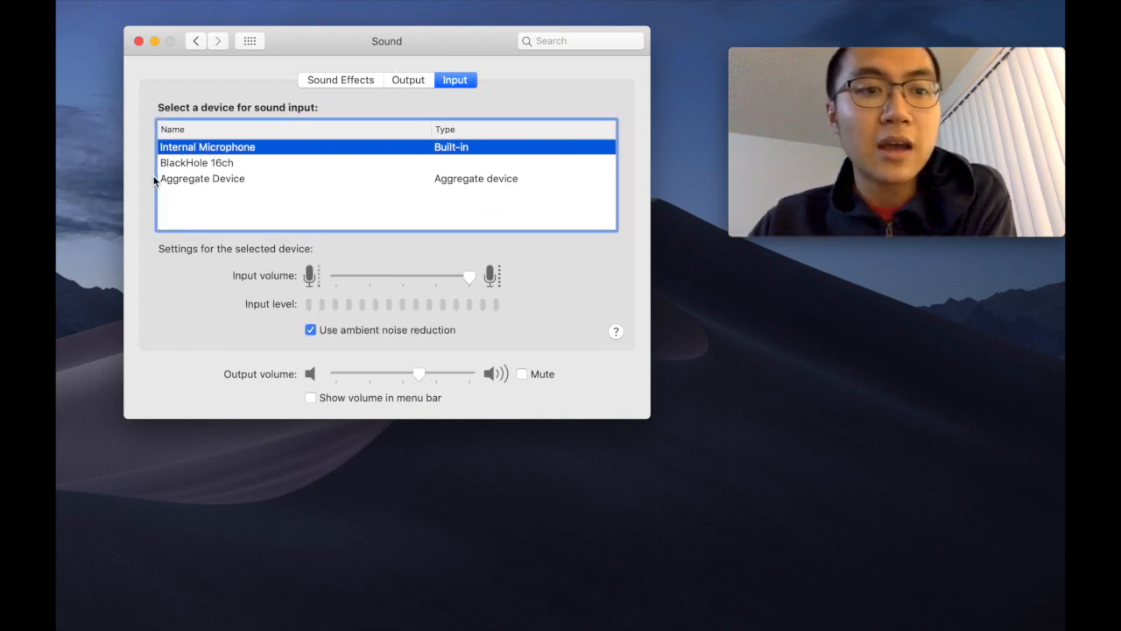
pyautogui.click(408, 79)
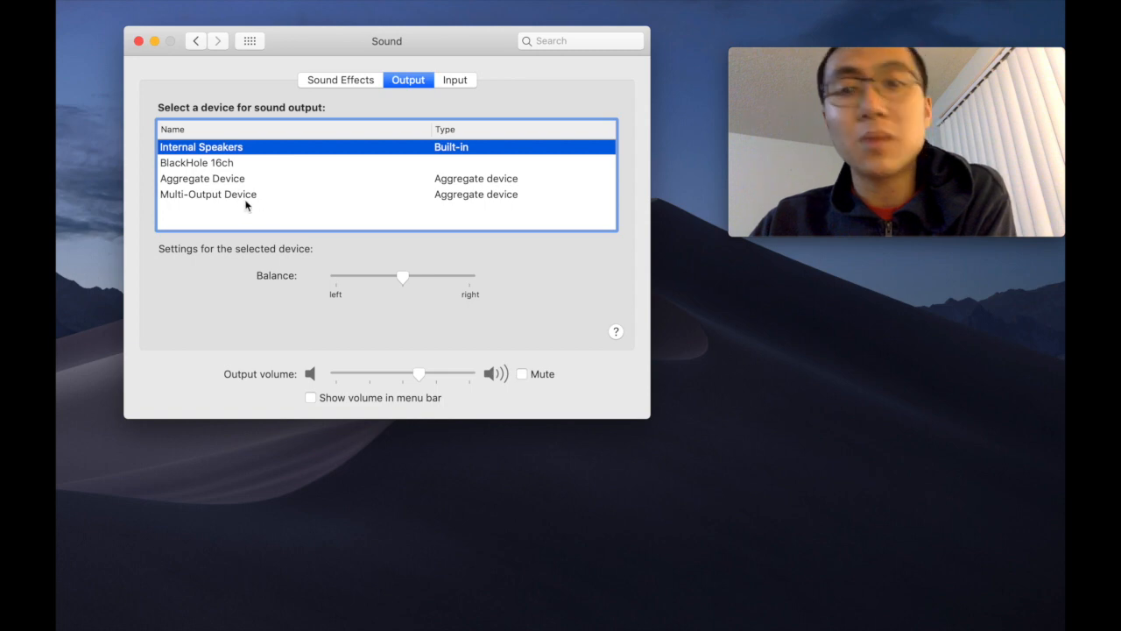
pyautogui.click(139, 41)
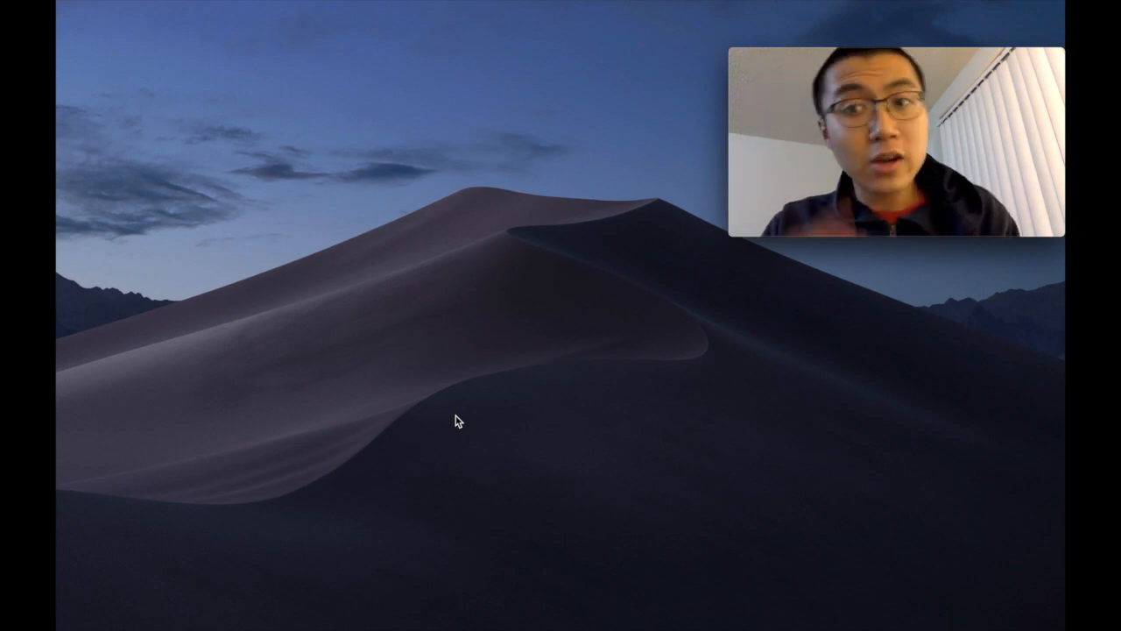
# Step: Find Finder with Spotlight, launch it and open the Music folder
pyautogui.press('super+space')
pyautogui.write('finder')
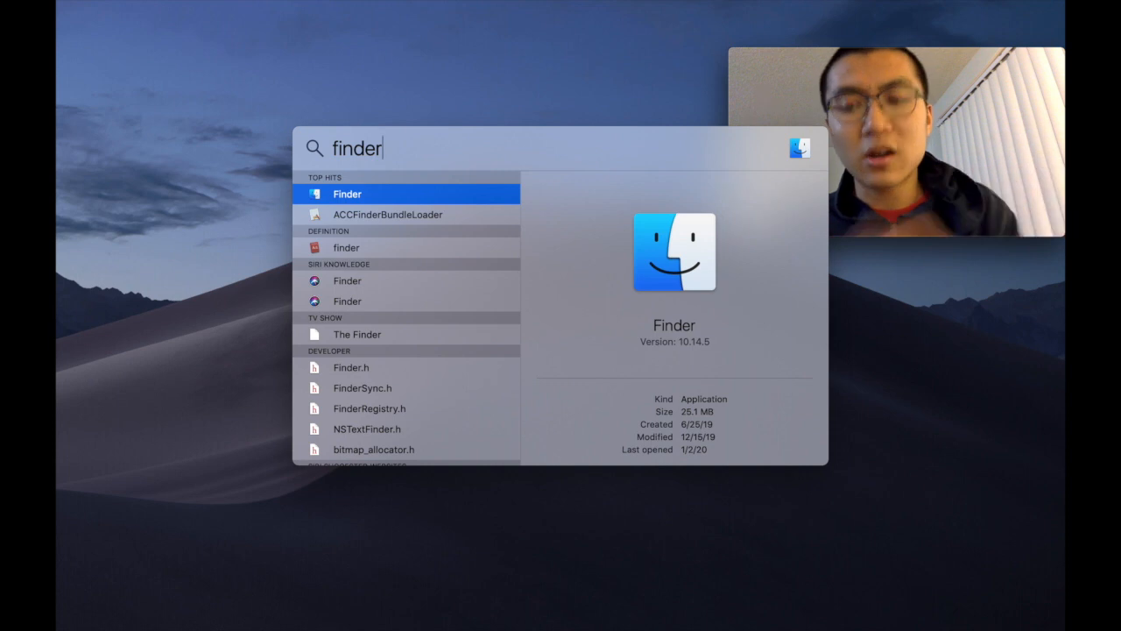
pyautogui.press('Return')
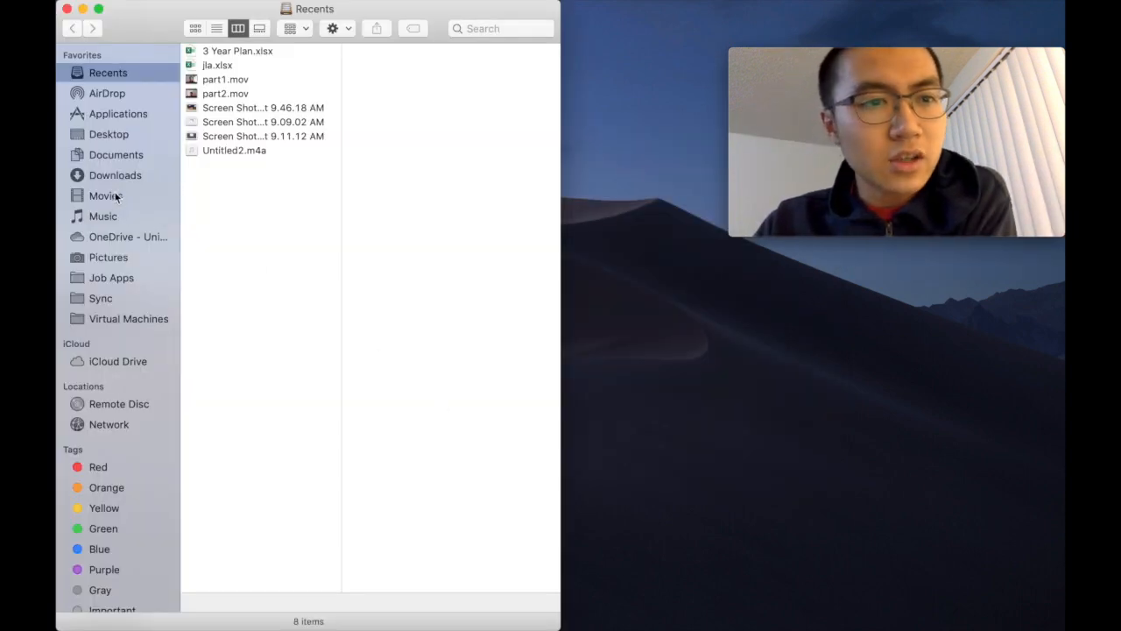
pyautogui.click(108, 214)
# Step: Look through the audio recordings Untitled.m4a, Untitled2.m4a and Untitled3.m4a in the Music folder
pyautogui.click(255, 87)
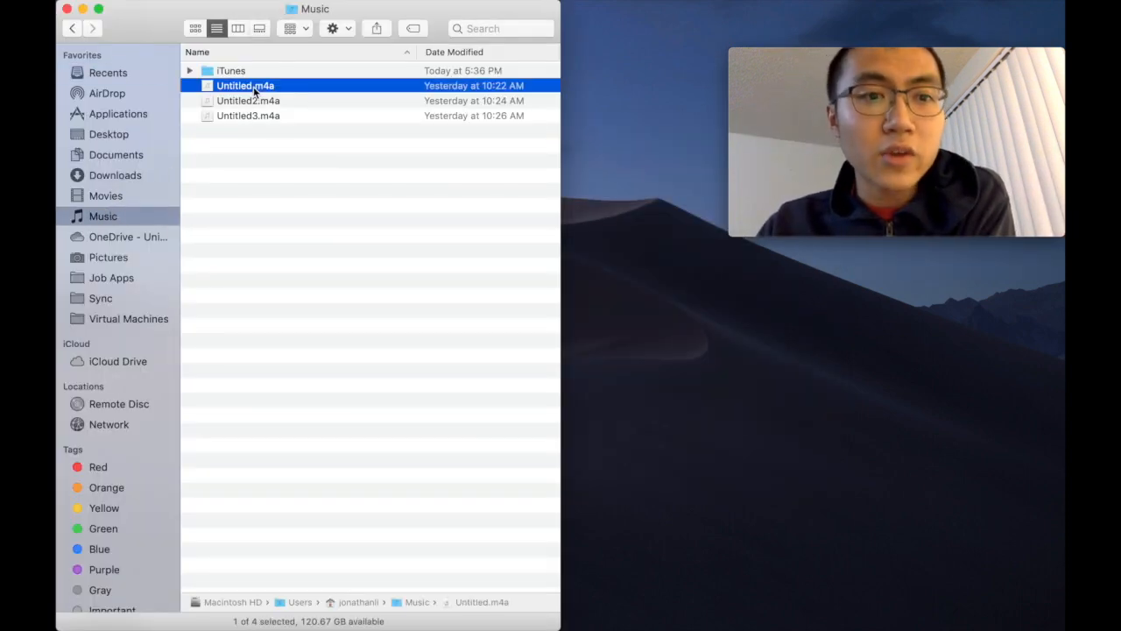
pyautogui.press('Down')
pyautogui.press('Down')
pyautogui.press('Up')
pyautogui.press('Up')
pyautogui.press('Down')
pyautogui.press('Down')
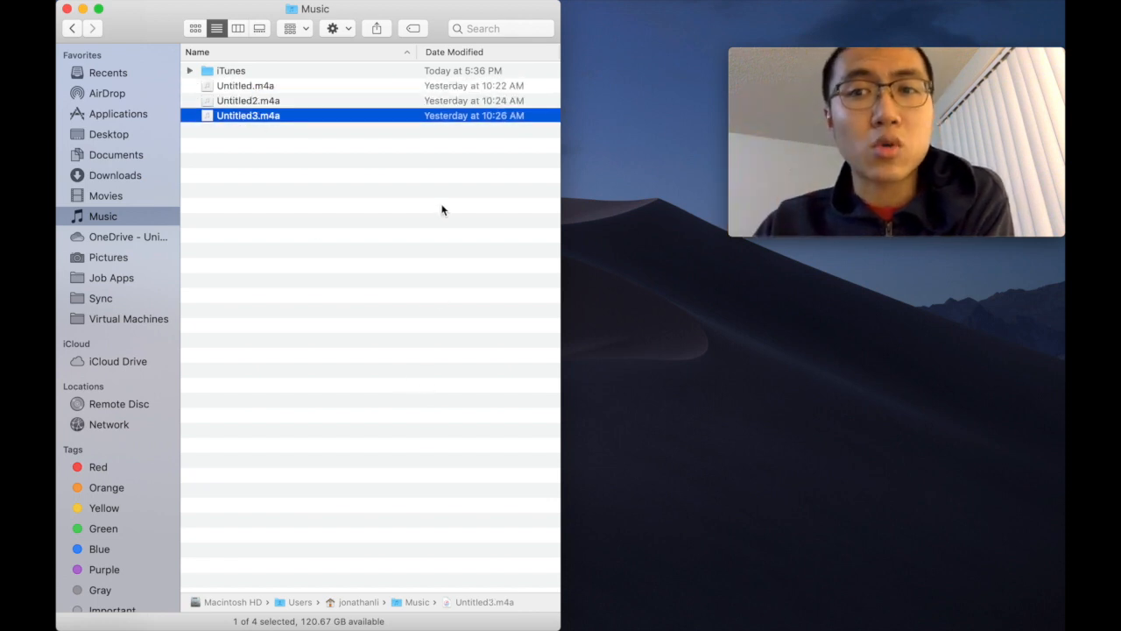
# Step: Listen to Untitled.m4a in a Quick Look preview and close the preview
pyautogui.click(237, 88)
pyautogui.press('space')
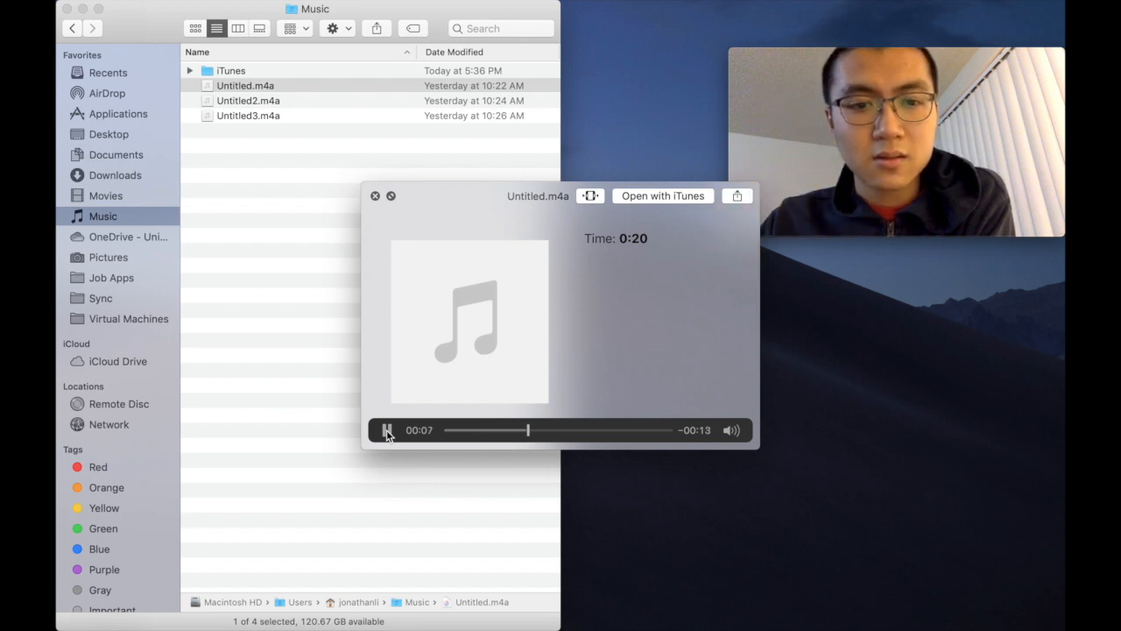
pyautogui.press('space')
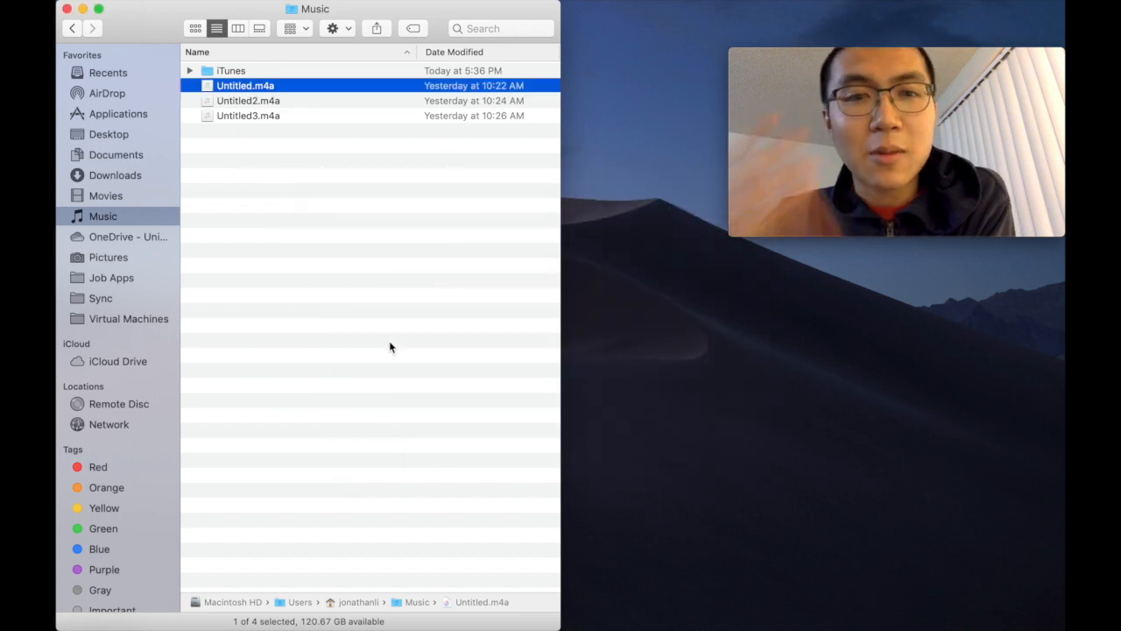
# Step: Listen to Untitled2.m4a in a Quick Look preview with the system volume raised, and close the preview
pyautogui.click(267, 103)
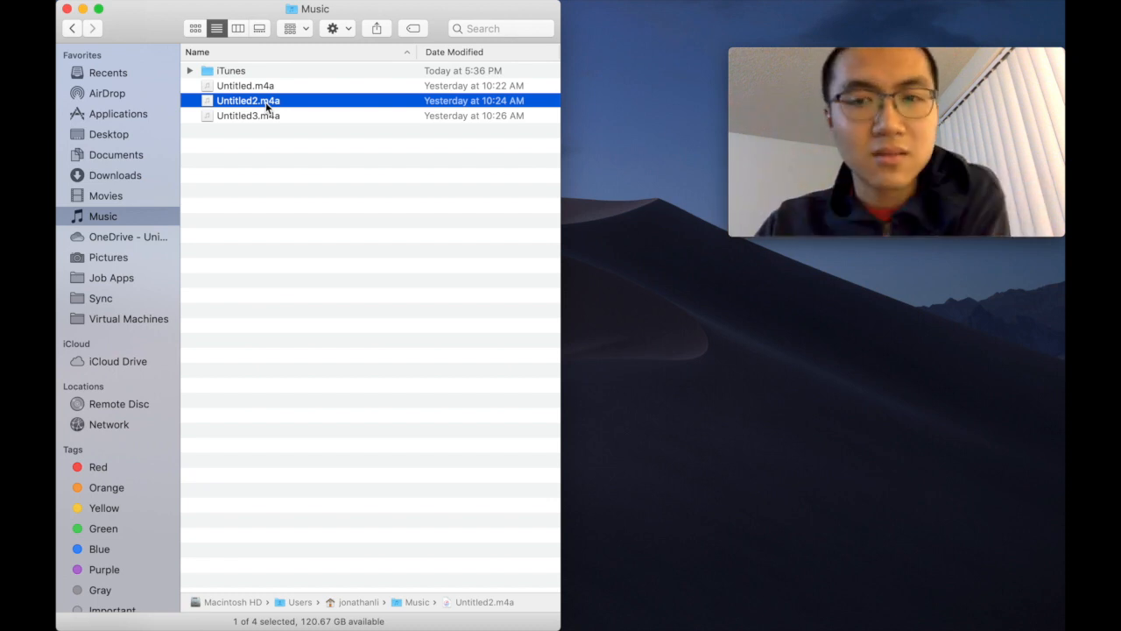
pyautogui.press('space')
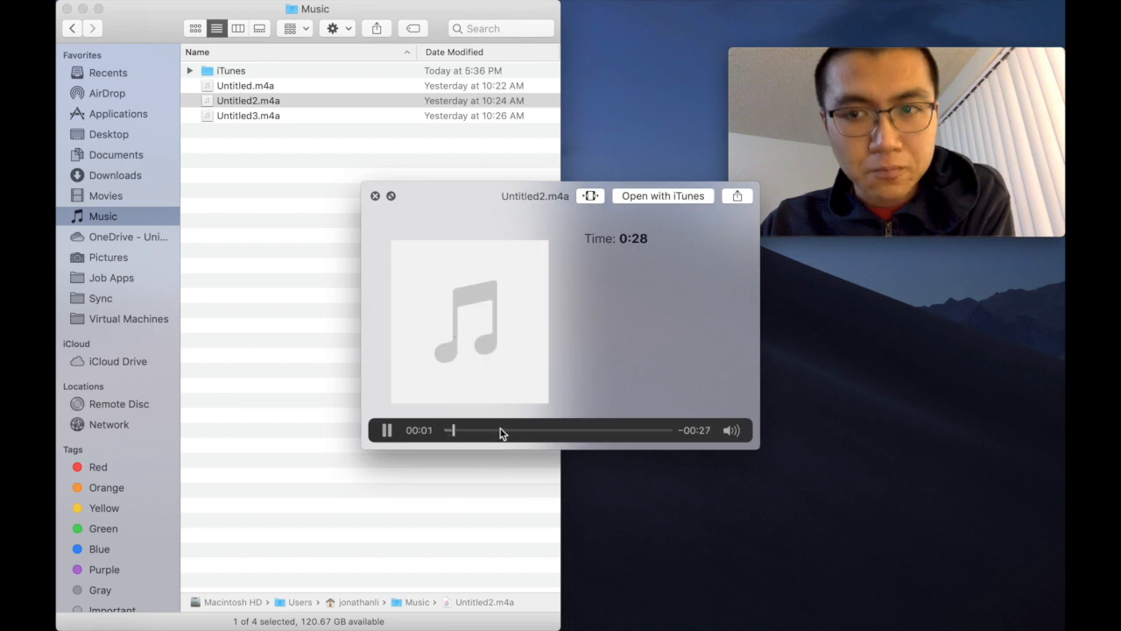
pyautogui.press('XF86AudioRaiseVolume')
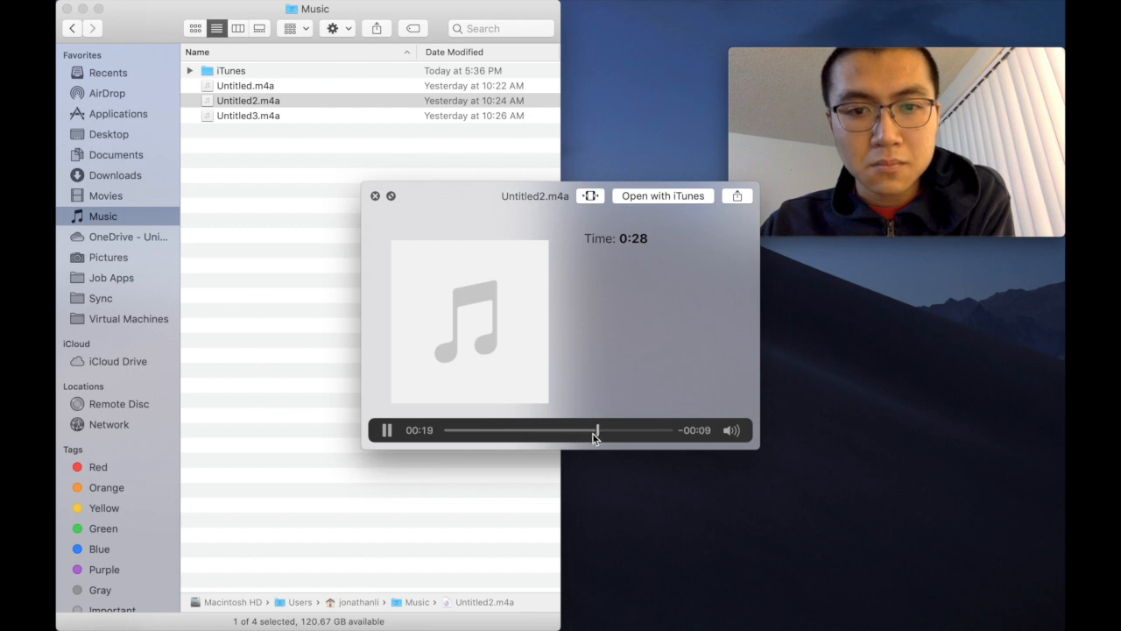
pyautogui.press('space')
# Step: Listen to Untitled3.m4a in a Quick Look preview, skipping ahead in playback, and close the preview and the Music folder window
pyautogui.click(277, 120)
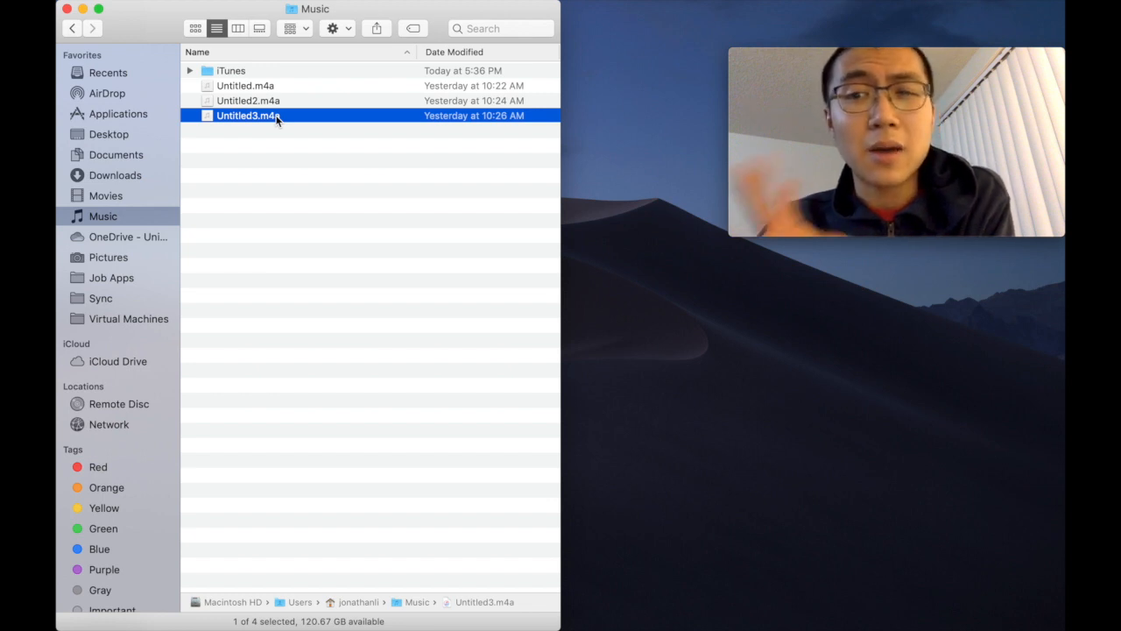
pyautogui.press('space')
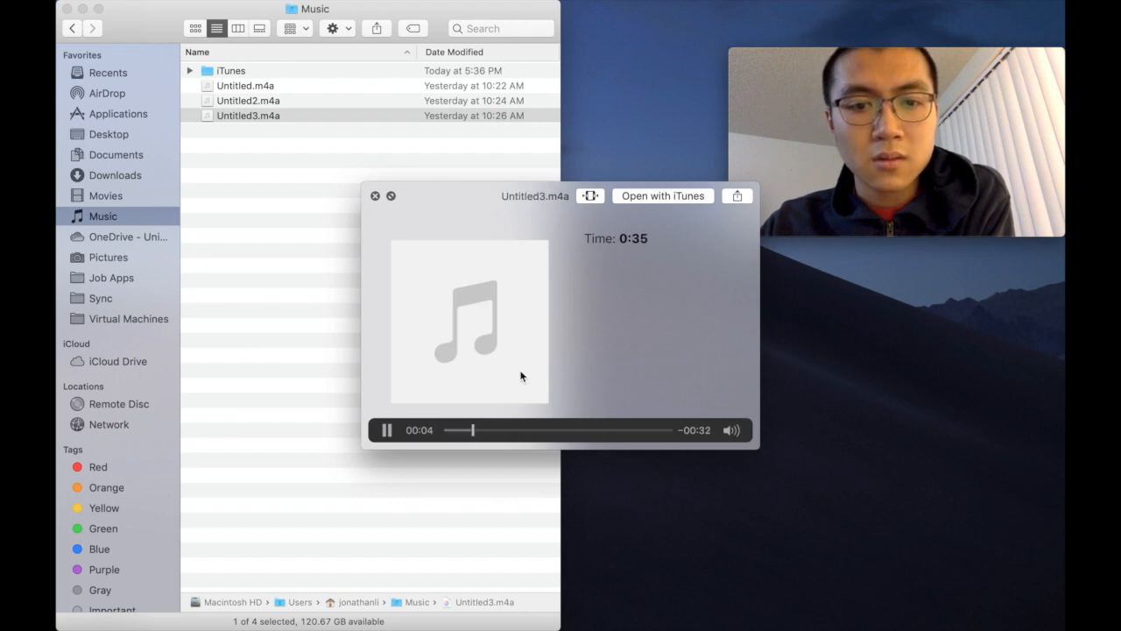
pyautogui.click(539, 430)
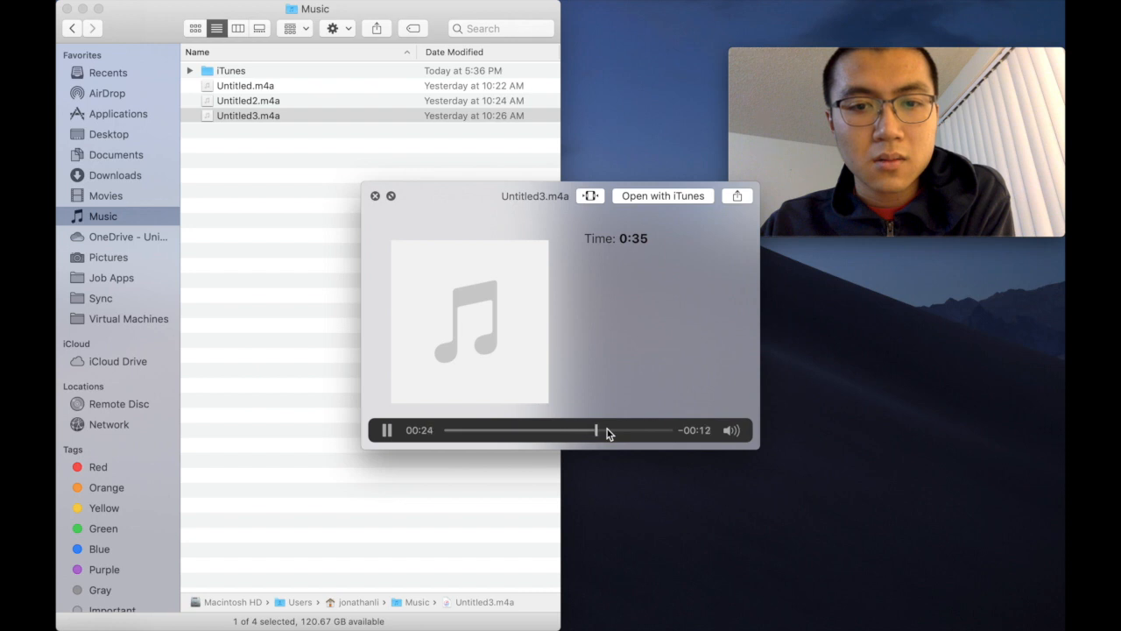
pyautogui.press('space')
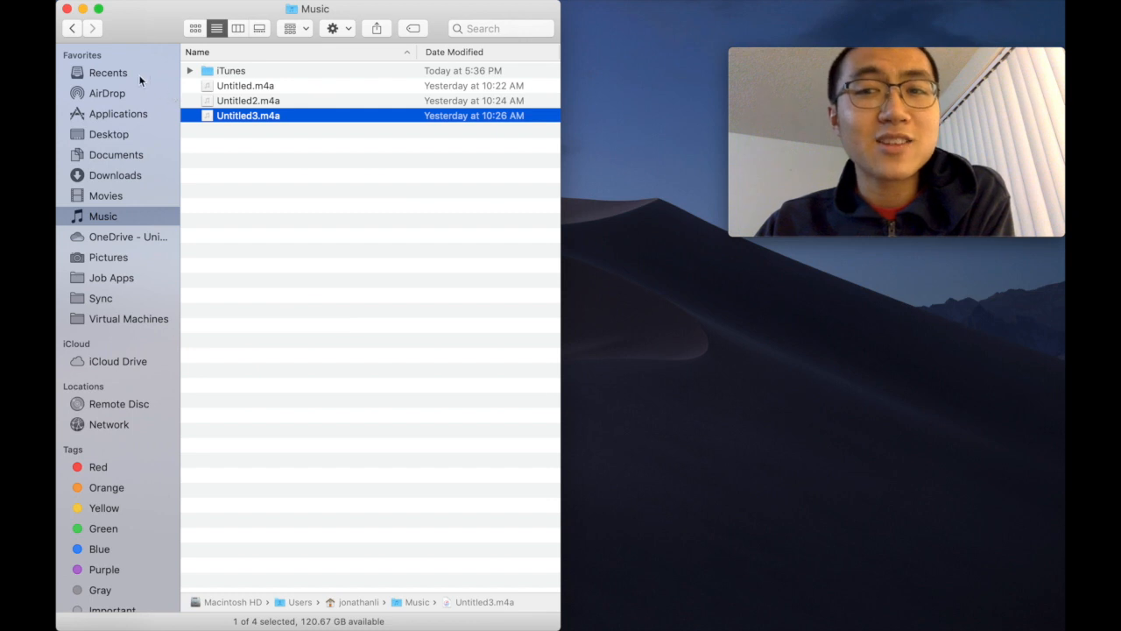
pyautogui.click(66, 10)
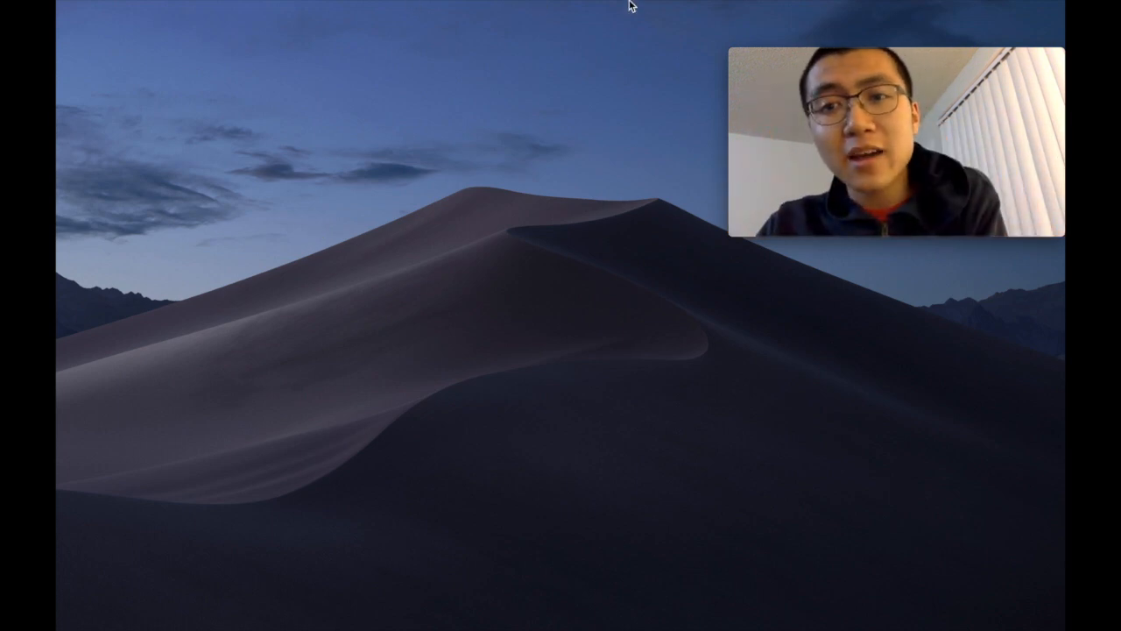
pyautogui.moveTo(663, 25)
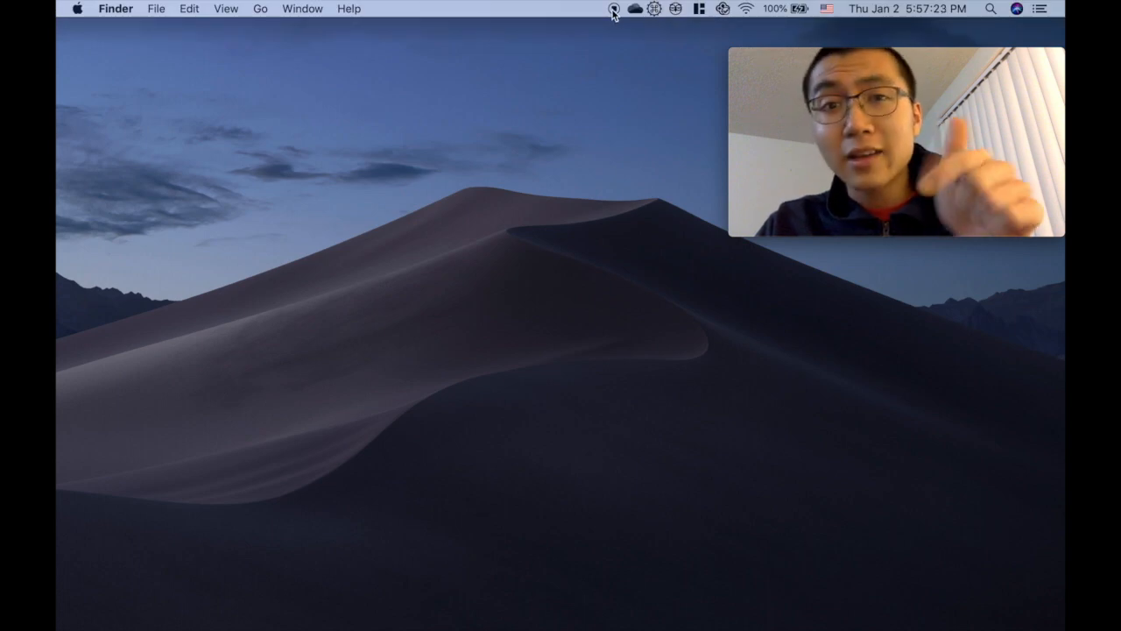